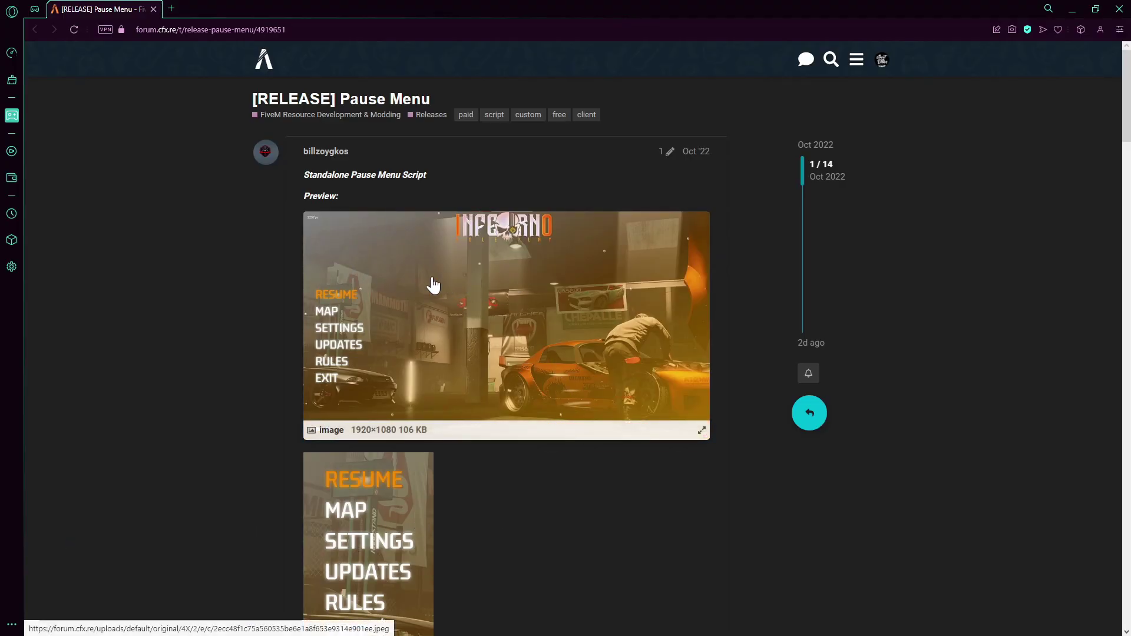
- Enlarge and close the pause menu preview image, then scroll down the post
left_click(451, 303)
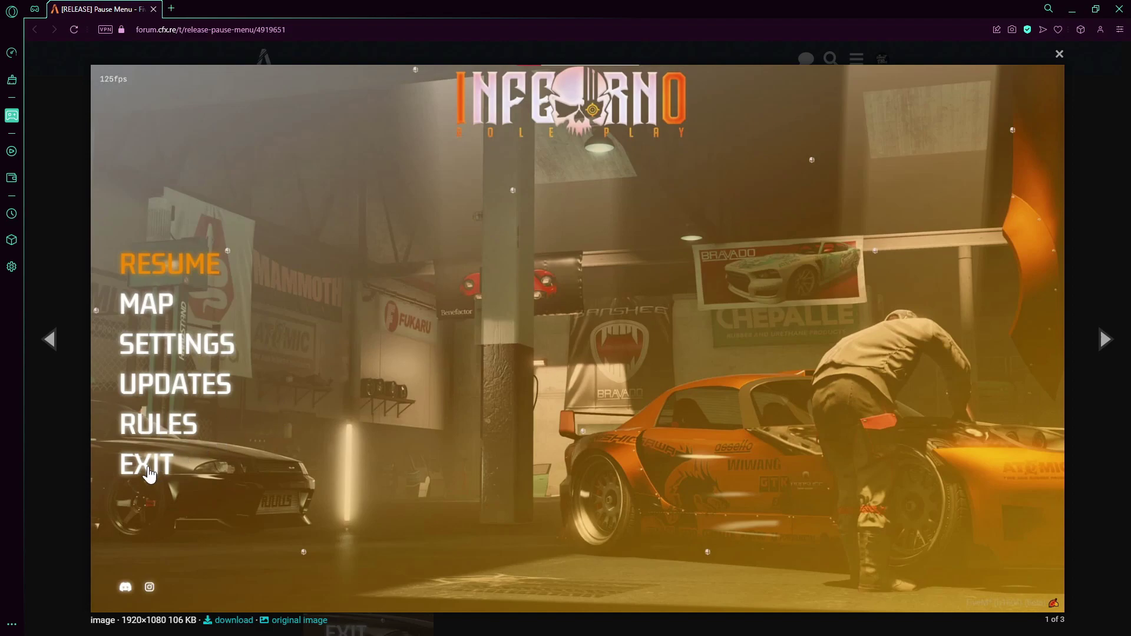
left_click(1059, 54)
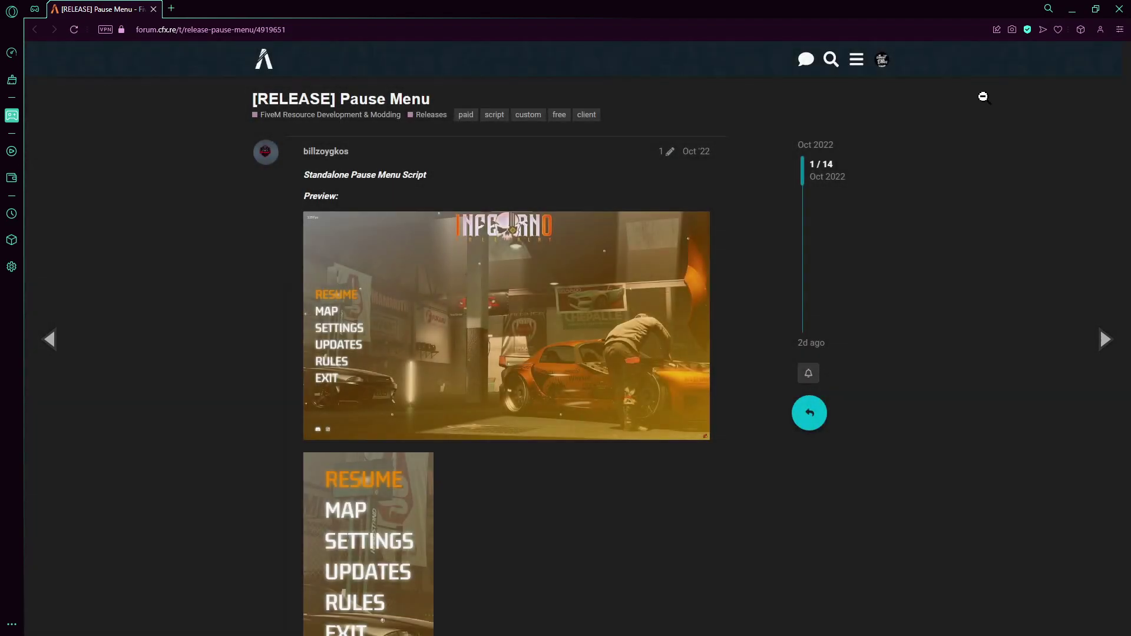
scroll(625, 249, "down", 3)
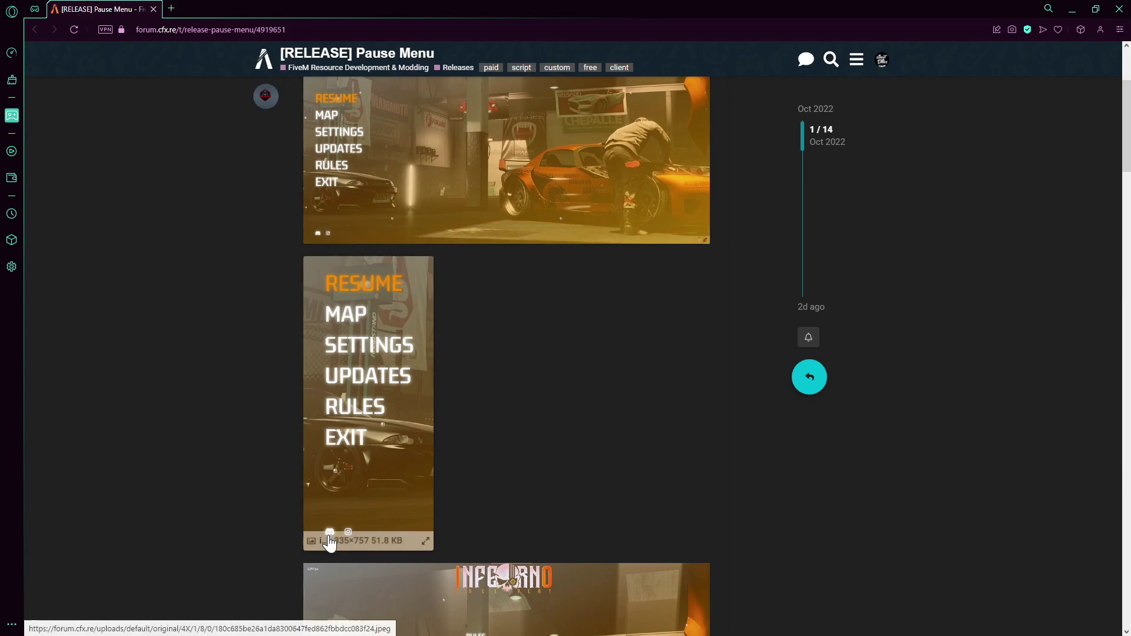
scroll(330, 544, "down", 2)
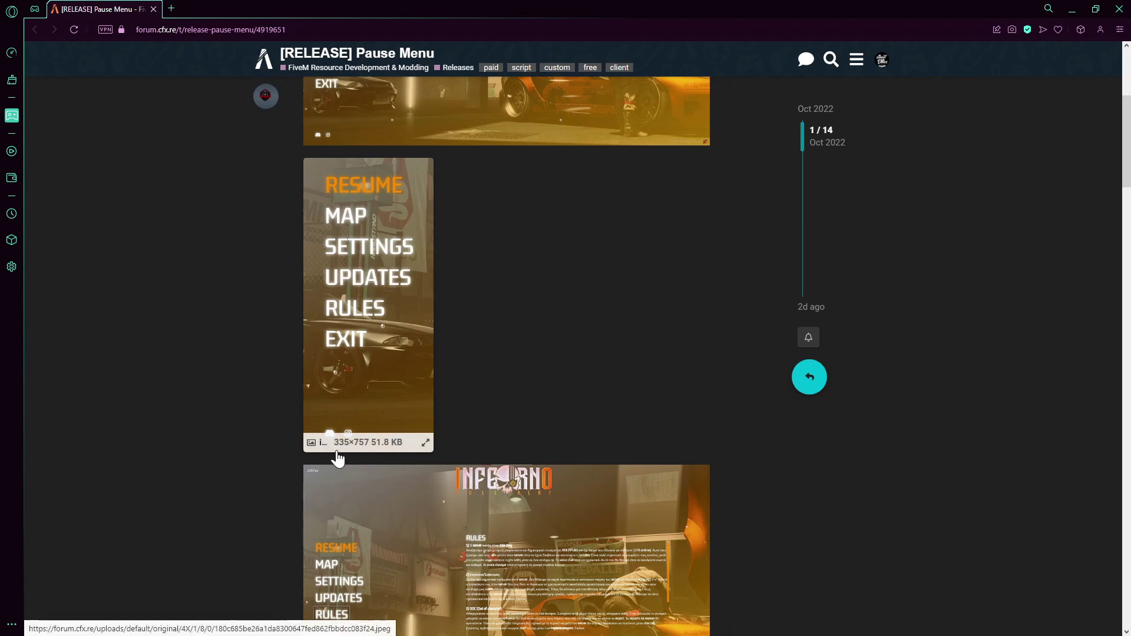
- Expand the Download section to reveal its 'click' link
scroll(360, 442, "down", 6)
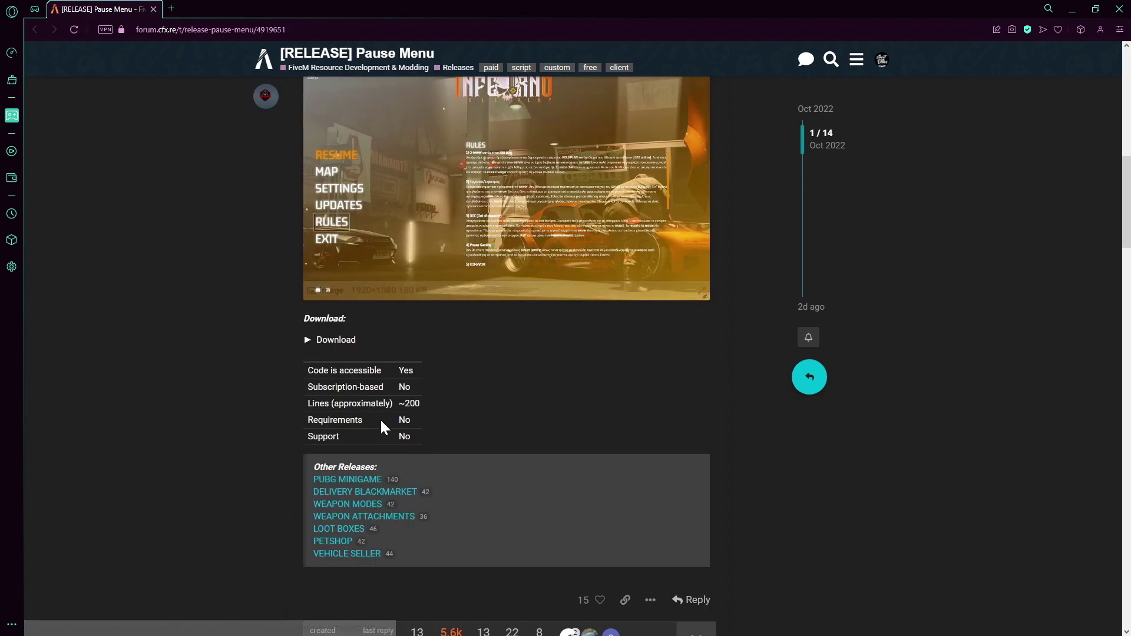
scroll(430, 363, "up", 12)
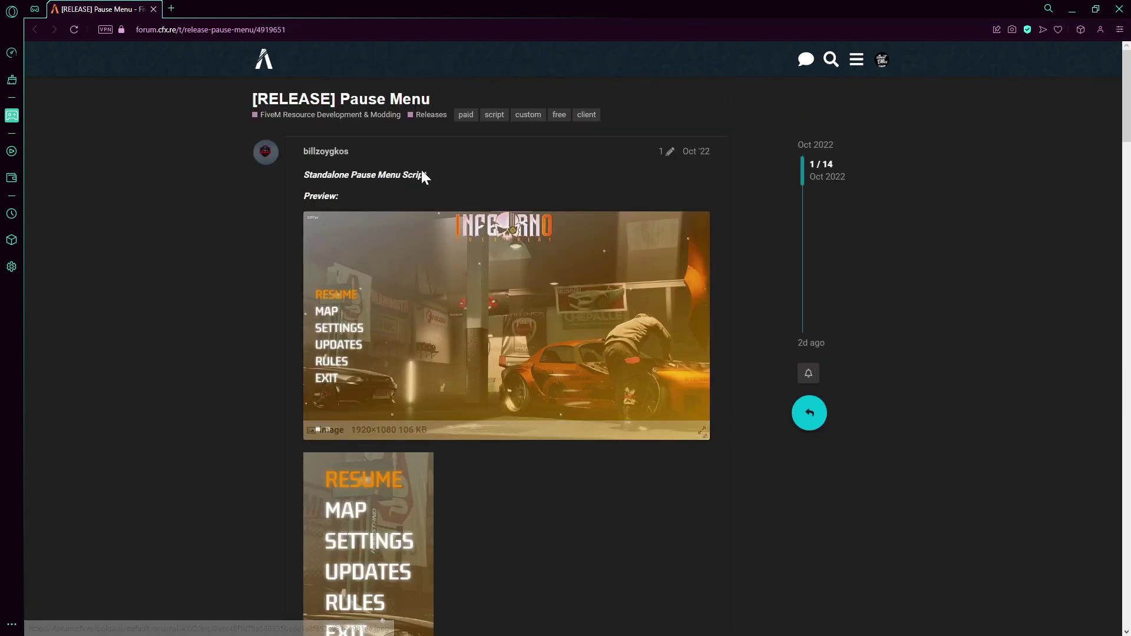
left_click_drag(372, 152, 286, 149)
mouse_move(364, 151)
left_mouse_down()
mouse_move(303, 152)
mouse_move(318, 152)
left_mouse_up()
scroll(493, 297, "down", 5)
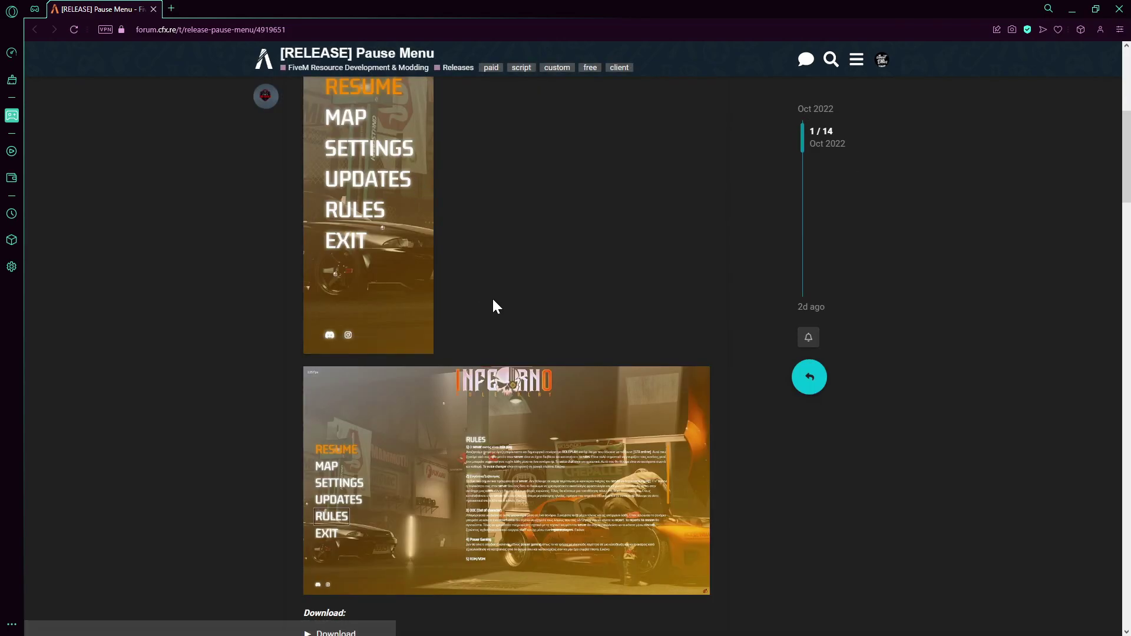
scroll(494, 306, "down", 5)
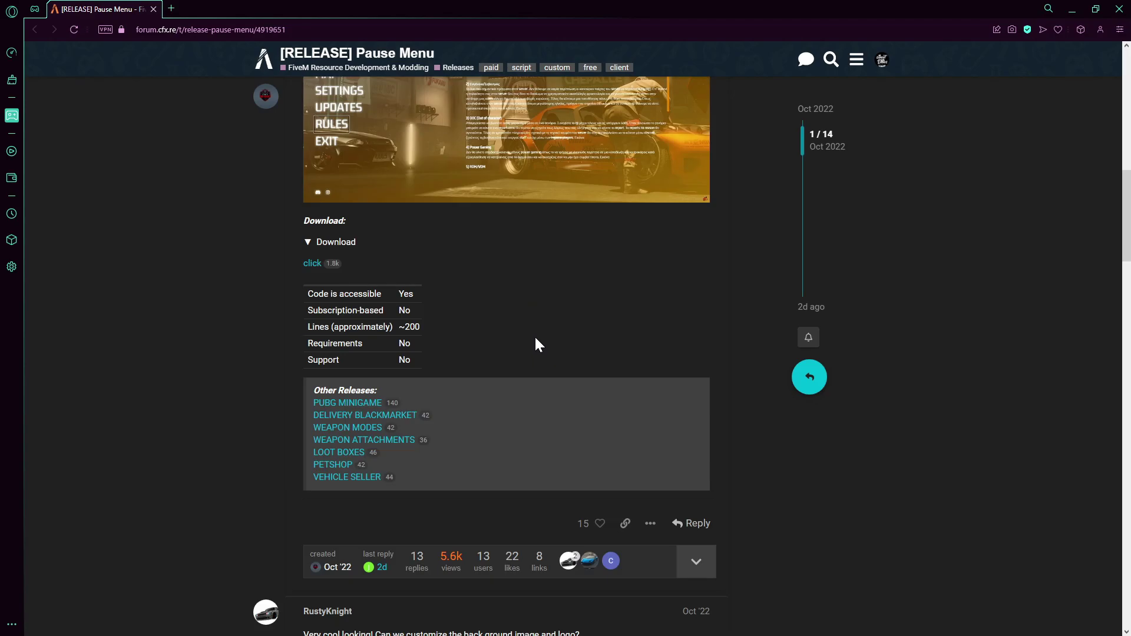
- Download PauseMenu.zip through the 'click' link and dismiss the download notice
left_click(317, 263)
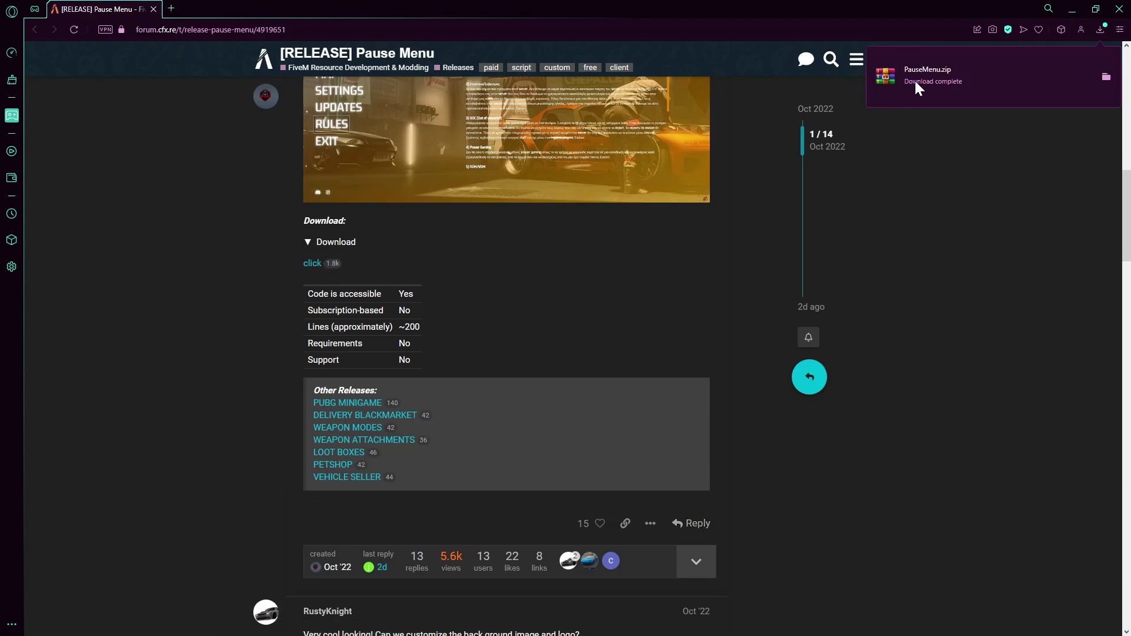
left_click(935, 83)
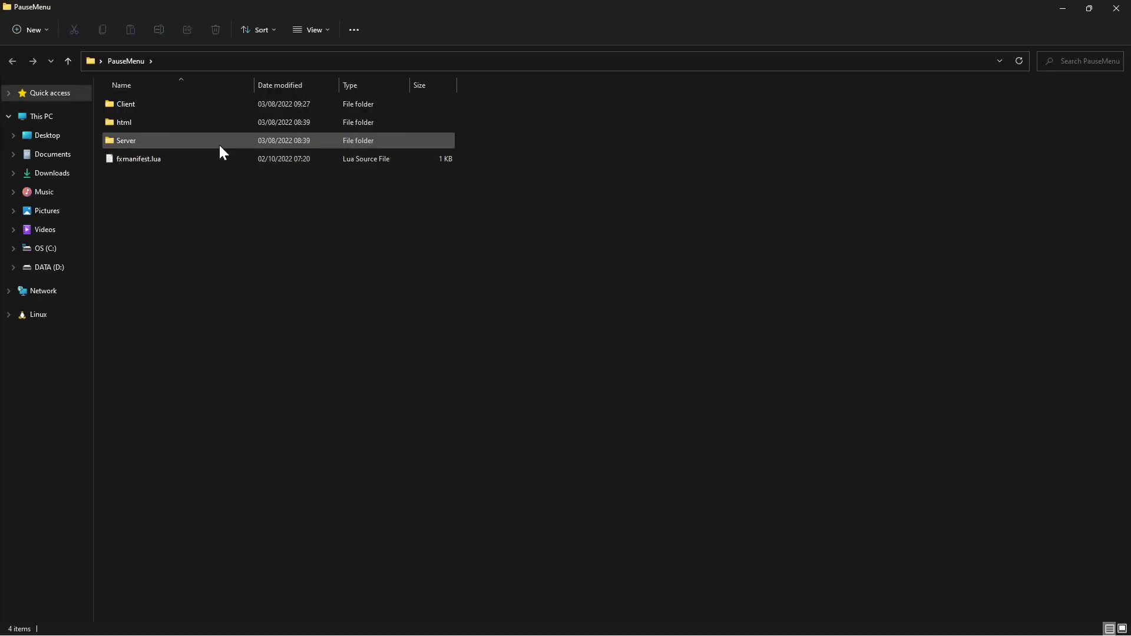
- Open PauseMenu's html folder in a restored Explorer window and select index.html
double_click(162, 104)
double_click(155, 109)
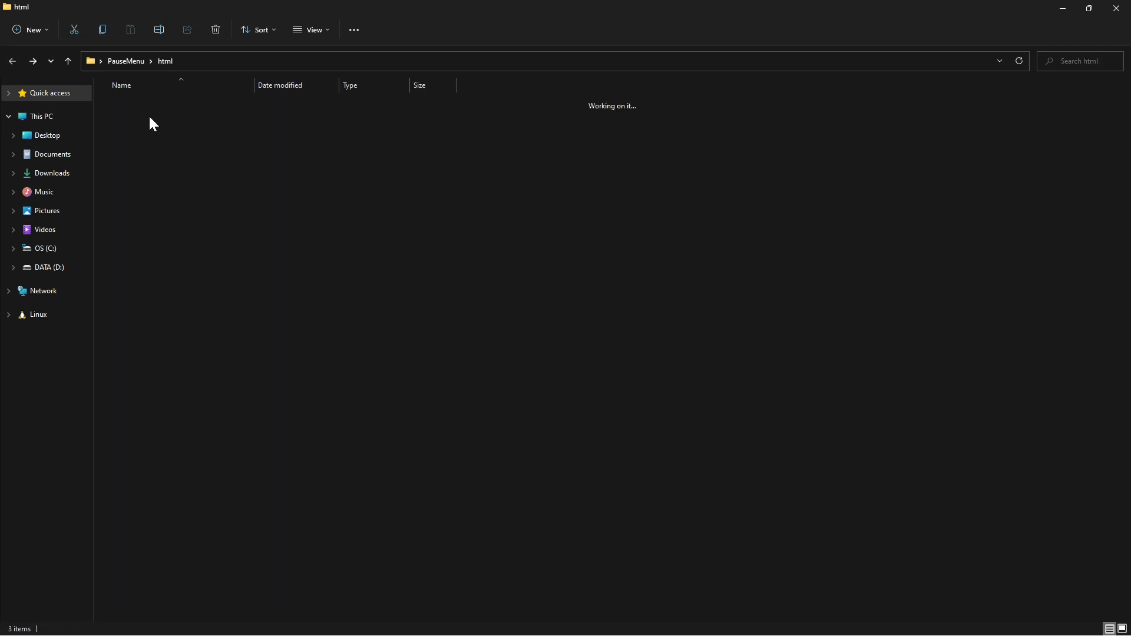
double_click(427, 18)
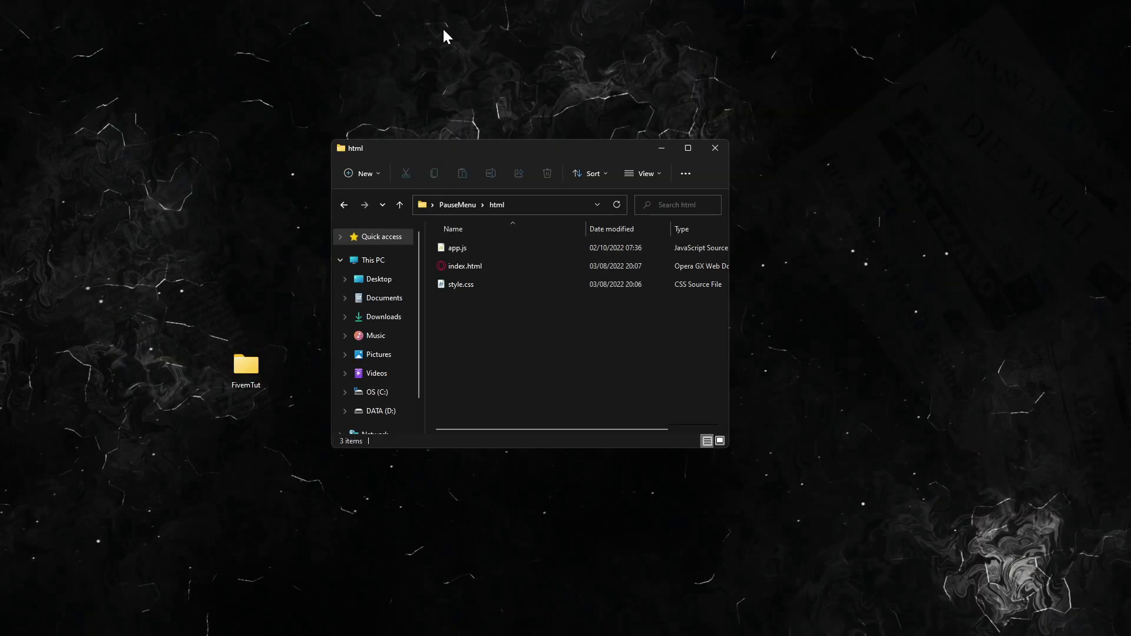
left_click(467, 266)
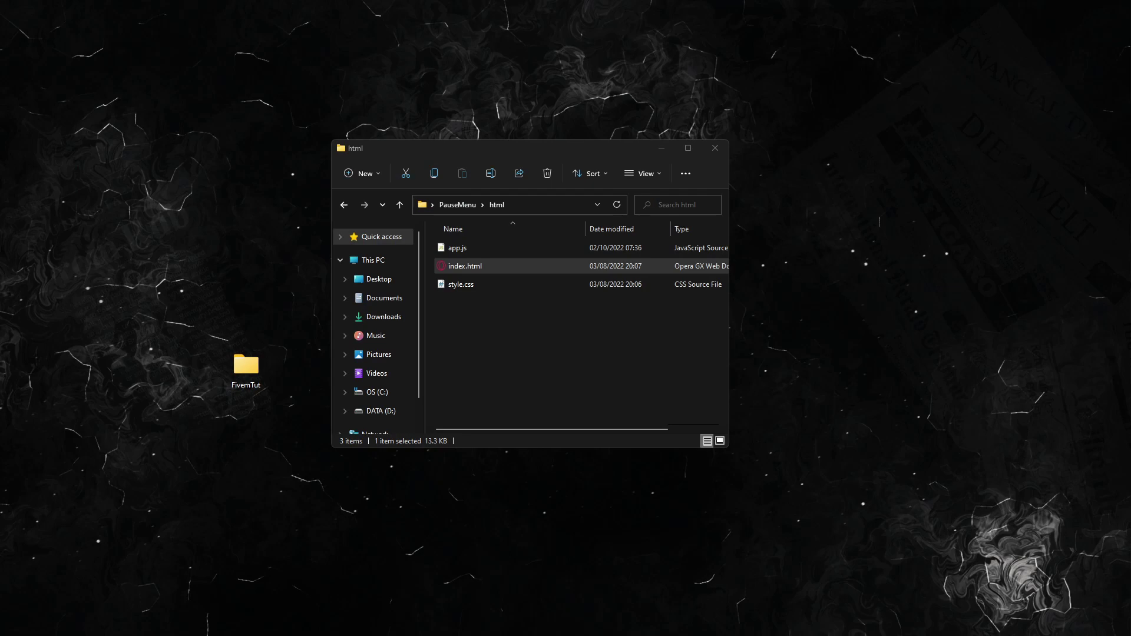
- Maximize the index.html editor and change the first rule heading to 'rule 1'
mouse_move(426, 101)
left_mouse_down()
mouse_move(414, 85)
mouse_move(455, 7)
left_mouse_up()
scroll(384, 139, "down", 2)
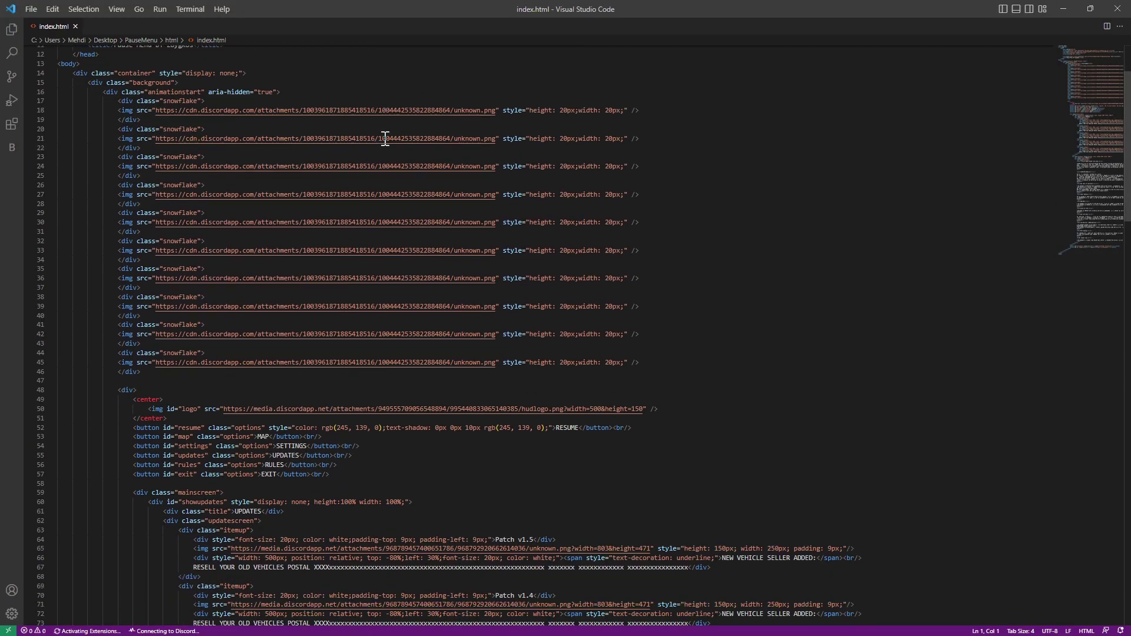
scroll(386, 139, "down", 13)
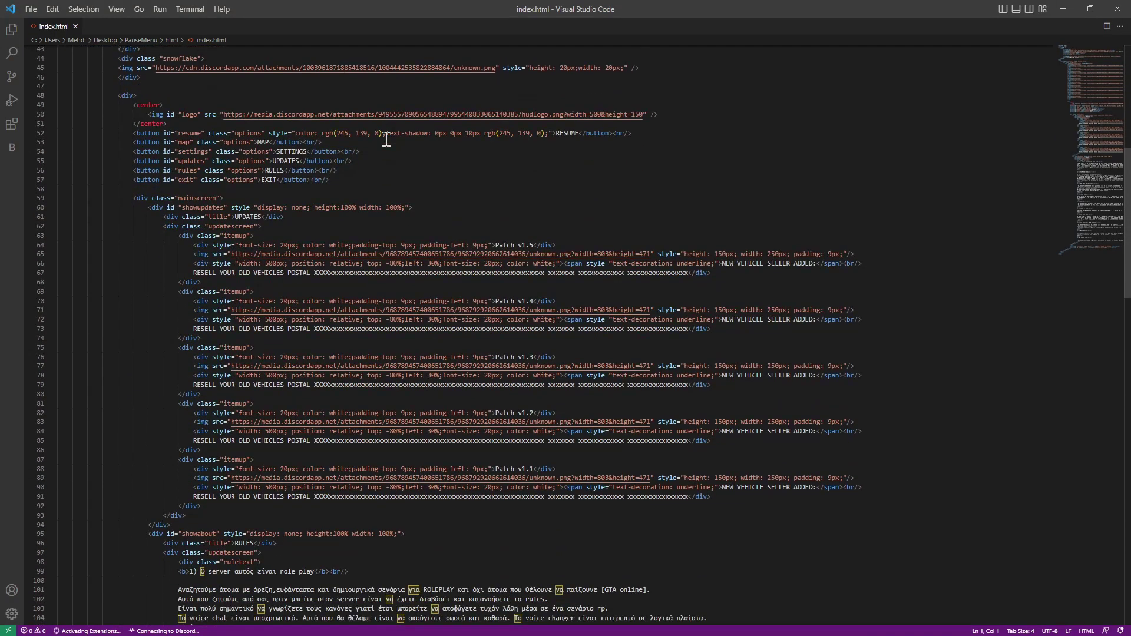
scroll(245, 218, "down", 4)
scroll(244, 219, "down", 4)
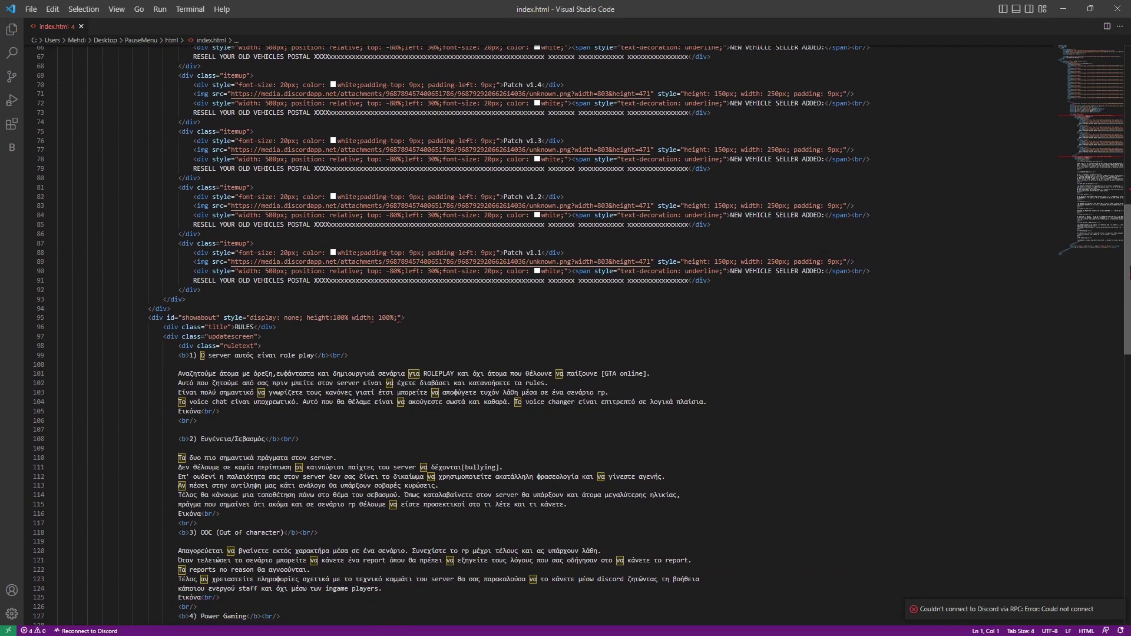
mouse_move(1129, 273)
left_mouse_down()
mouse_move(1129, 446)
mouse_move(1129, 308)
left_mouse_up()
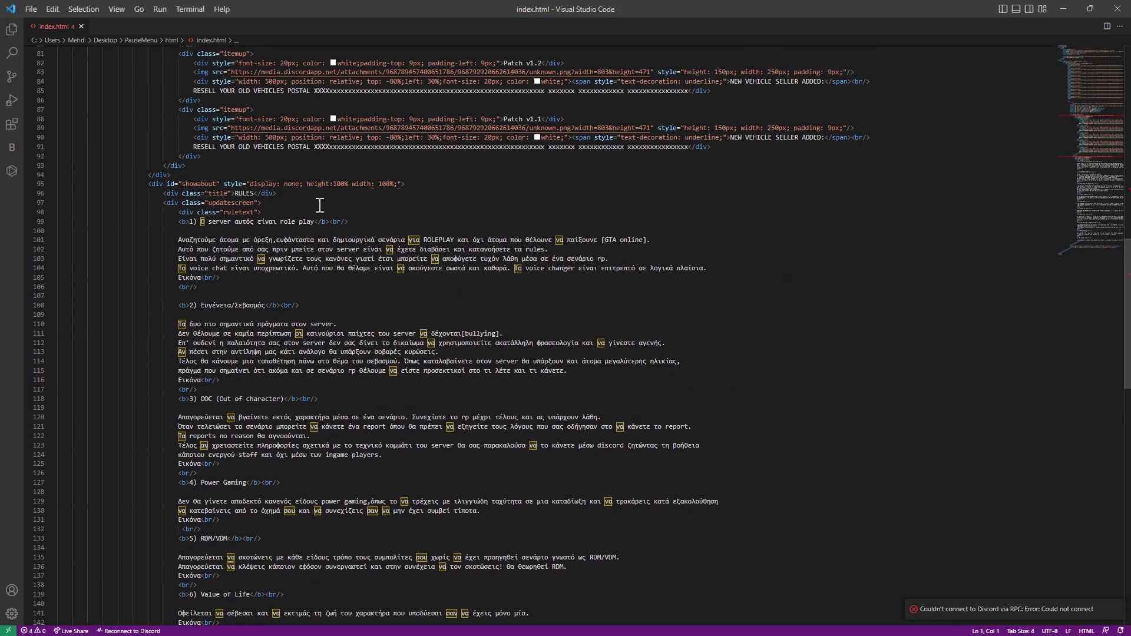
mouse_move(317, 222)
left_mouse_down()
mouse_move(180, 221)
mouse_move(202, 221)
left_mouse_up()
type("rule")
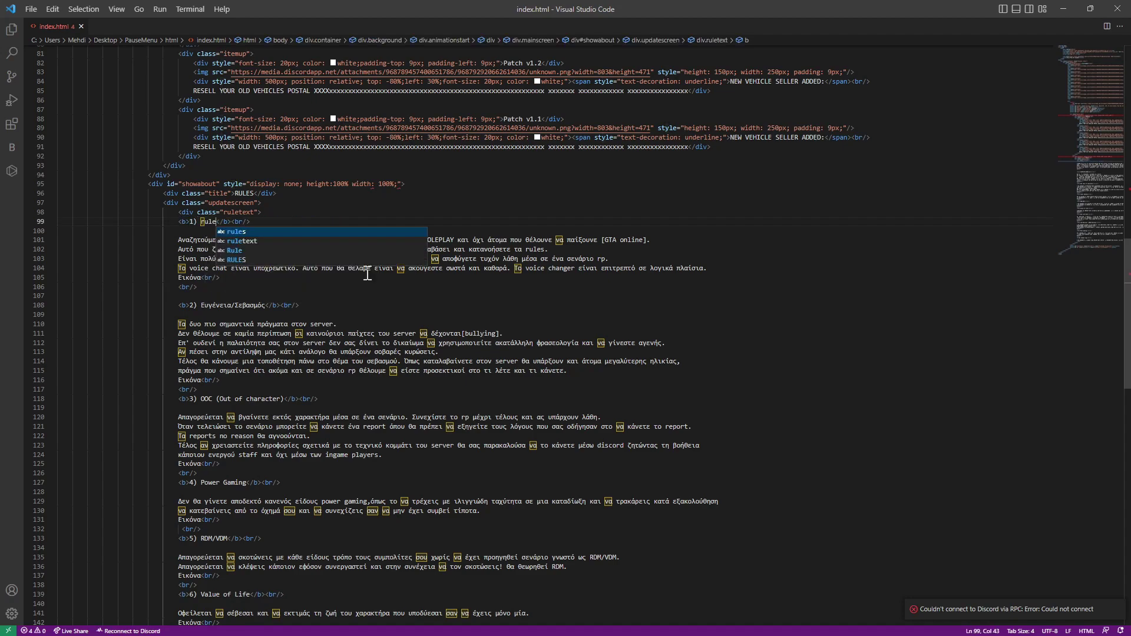
type(" 1")
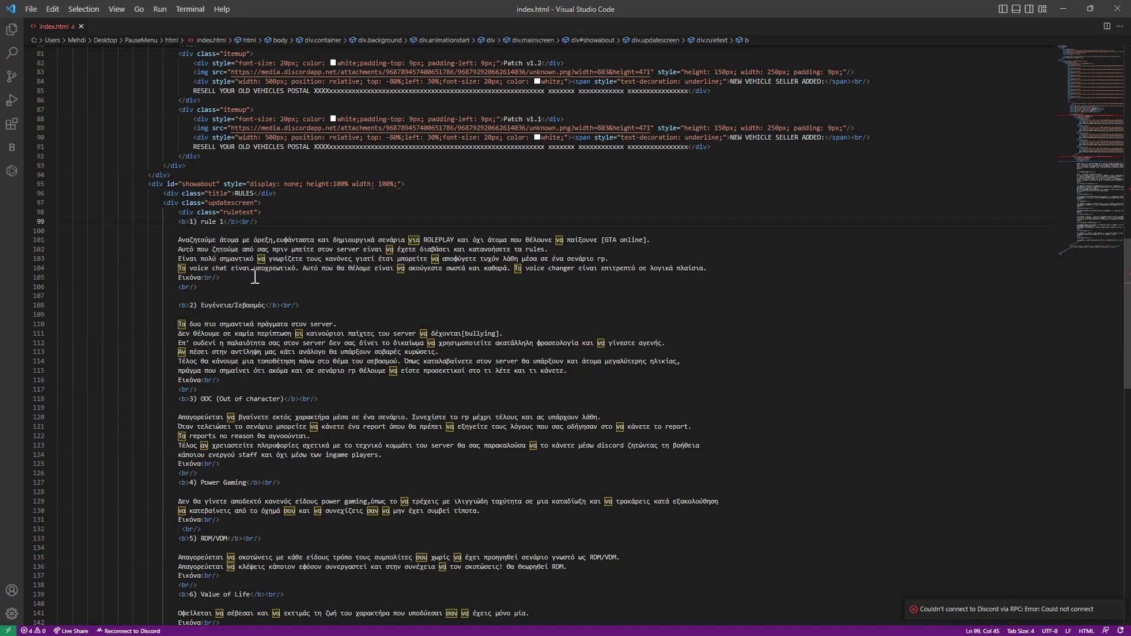
- Replace rule 1's paragraph with 'some rule 1 text'
left_click_drag(202, 281, 178, 240)
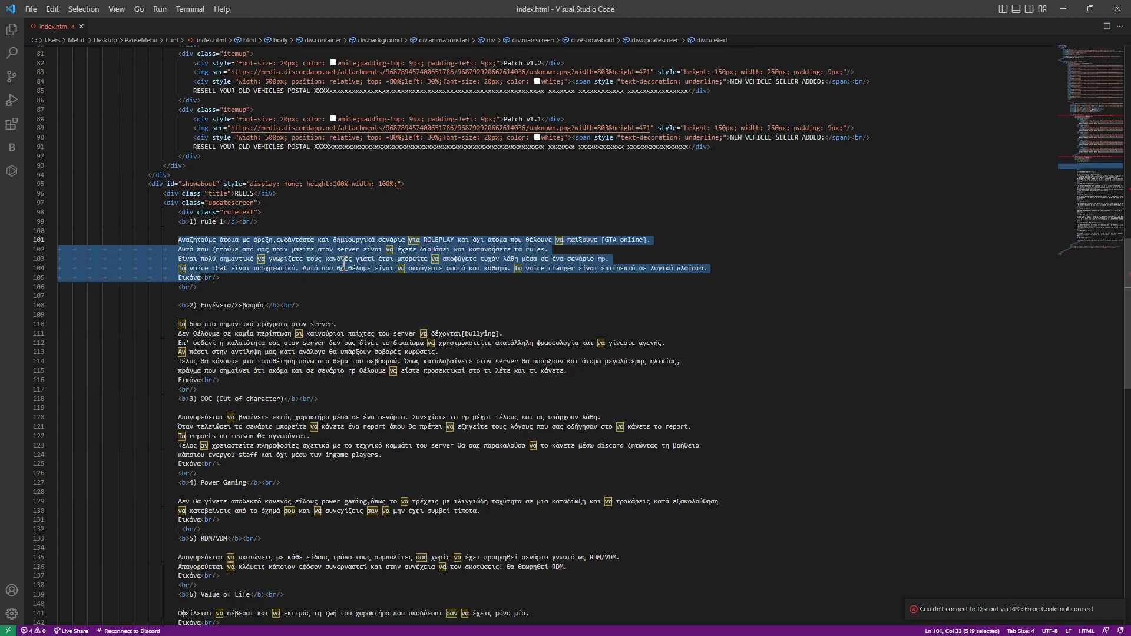
type("some rule 1 ")
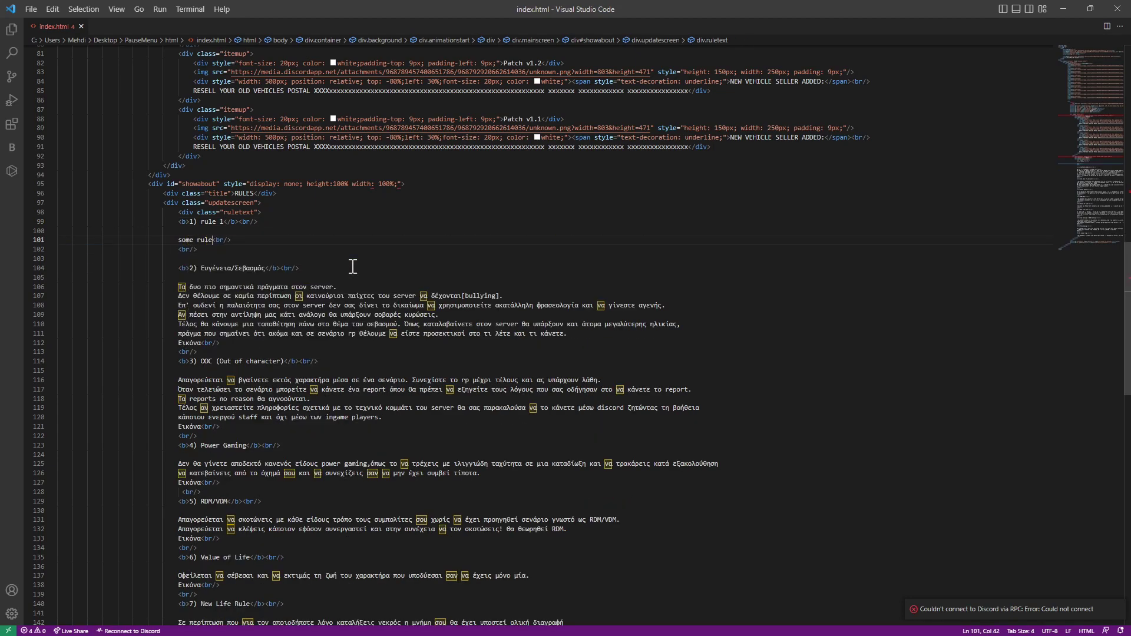
type("text")
left_click(350, 231)
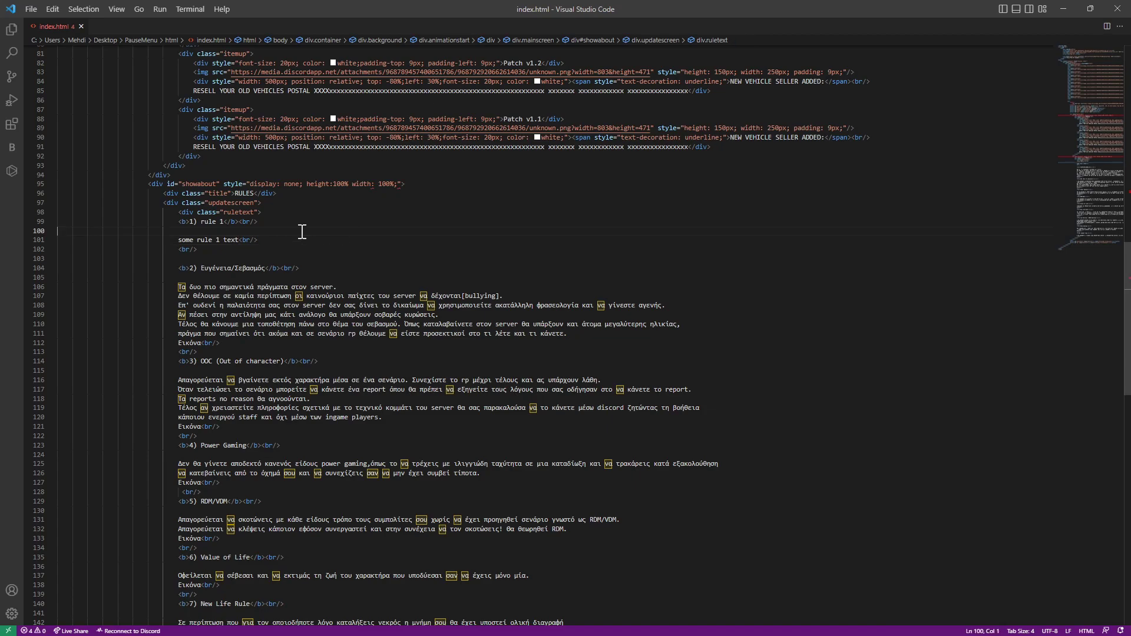
left_click_drag(1128, 271, 1126, 88)
- Paste the PauseMenu folder into the server's resources\[Scripts] folder
left_click(895, 133)
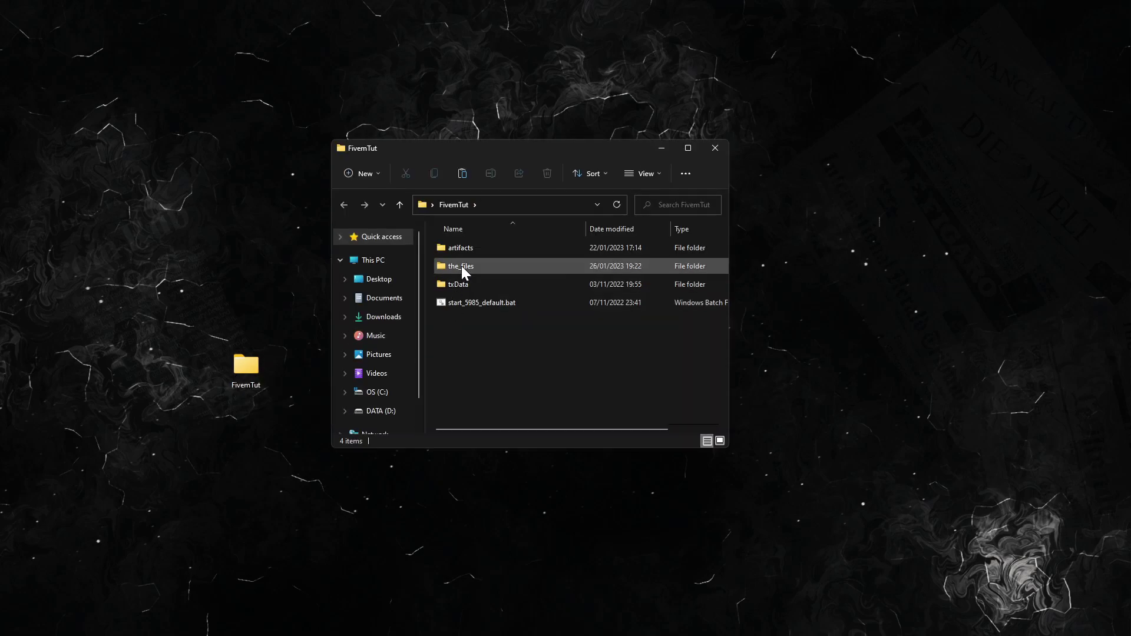
double_click(461, 266)
double_click(489, 267)
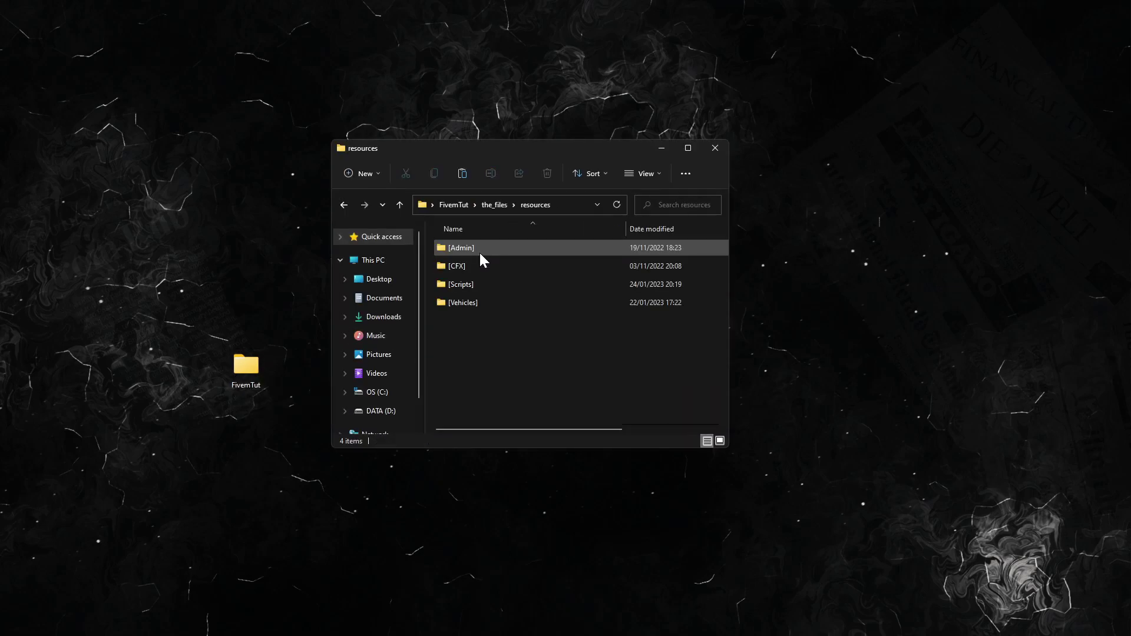
left_click(476, 288)
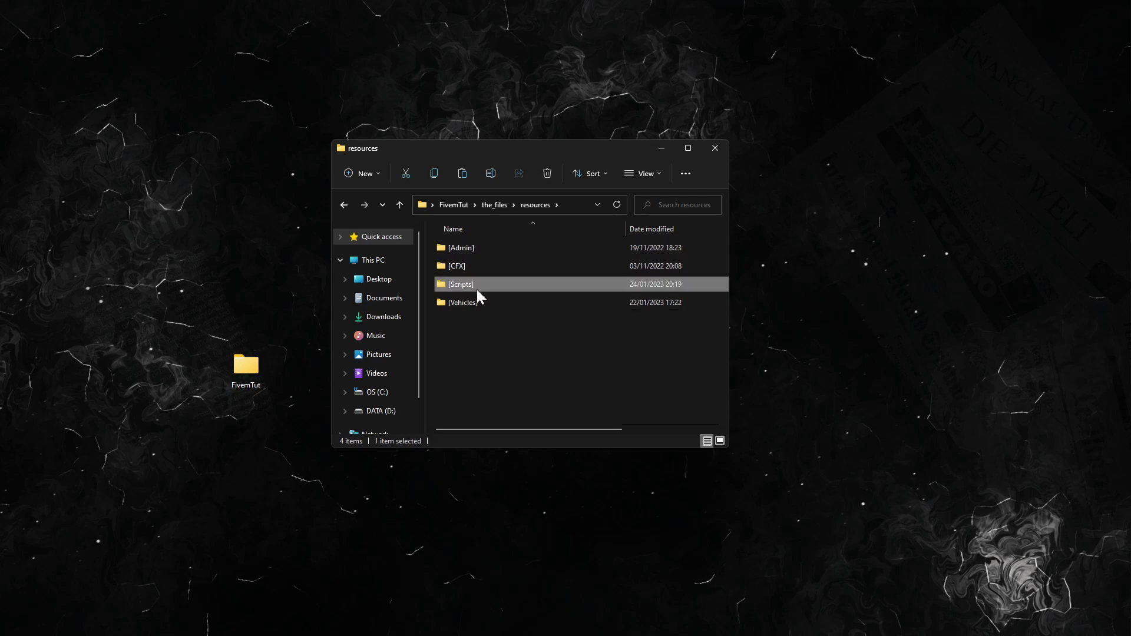
double_click(476, 289)
key("ctrl+v")
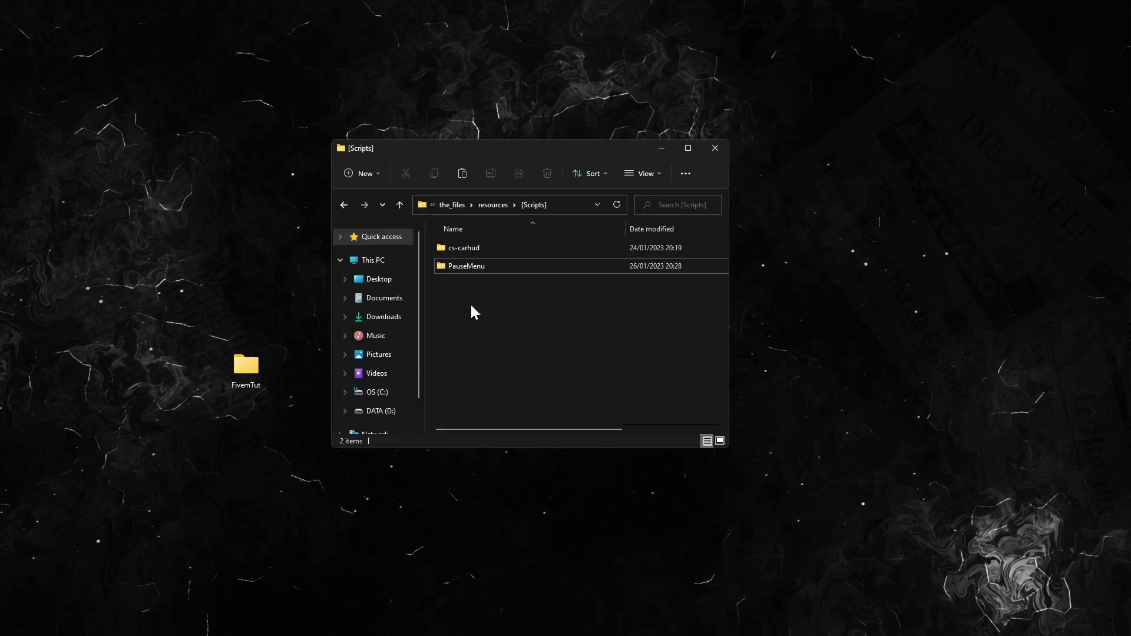
- Go back up to the_files folder and select server.cfg
key("alt+Up")
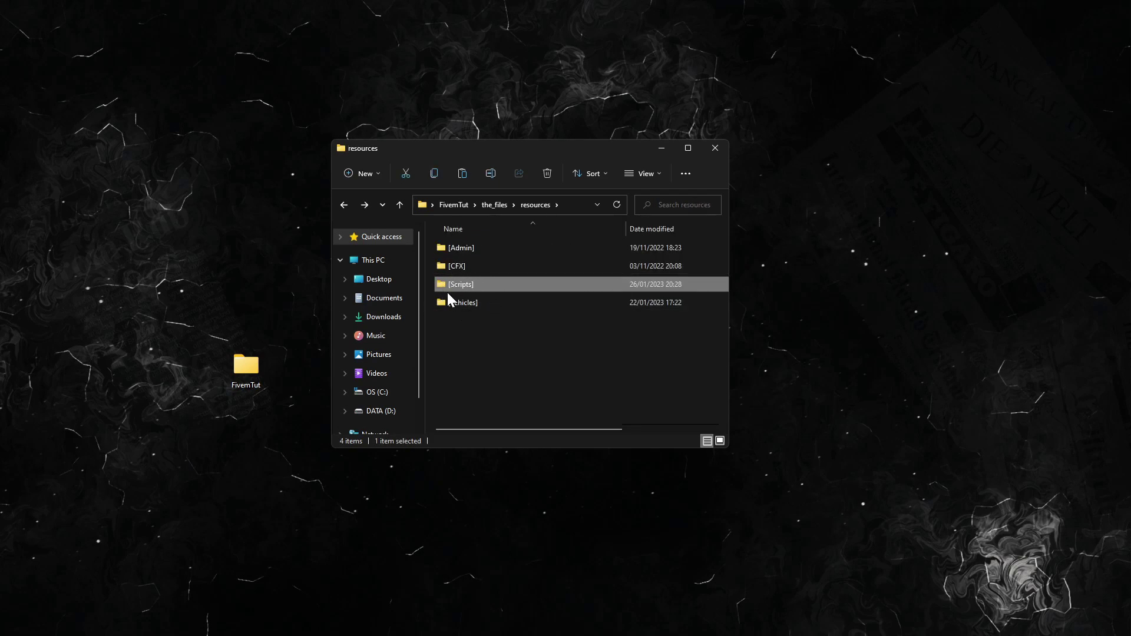
key("alt+Up")
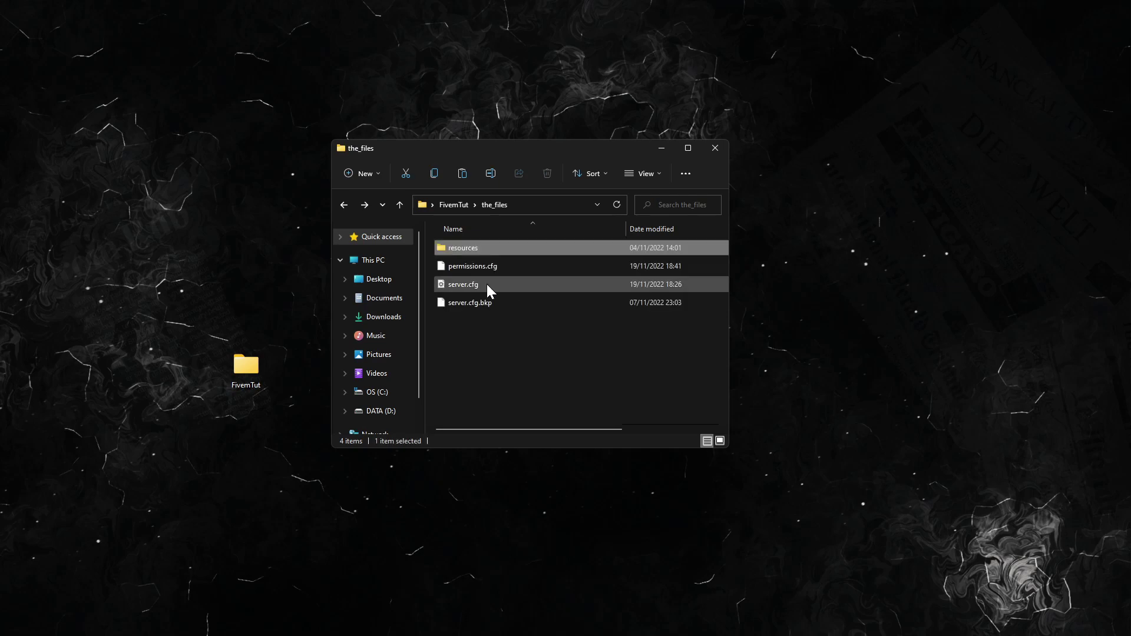
left_click(487, 287)
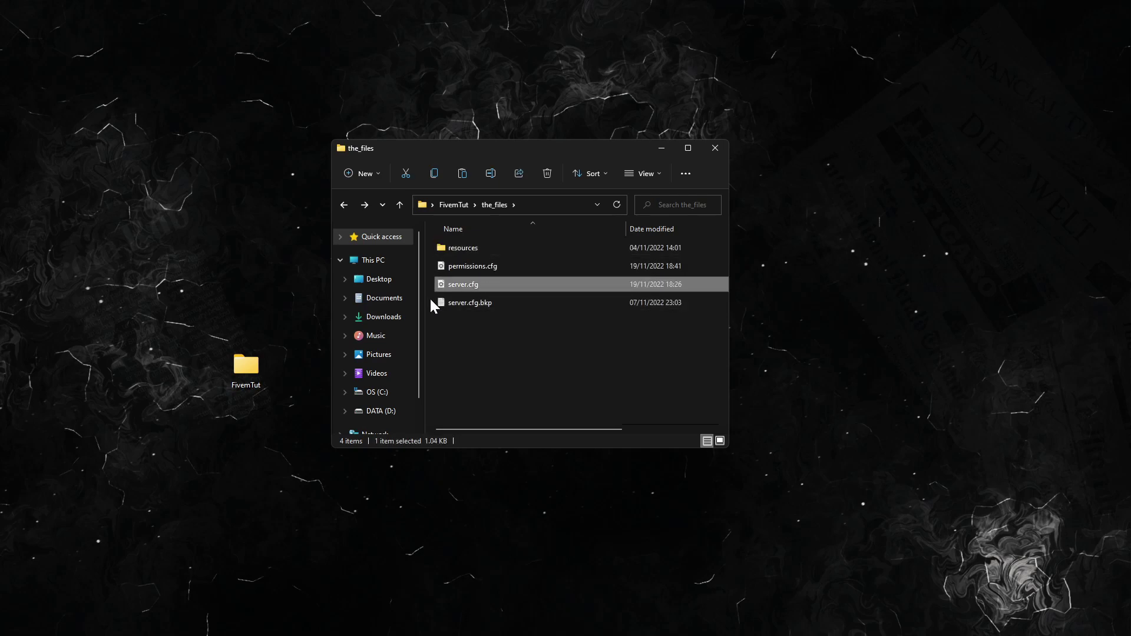
double_click(505, 287)
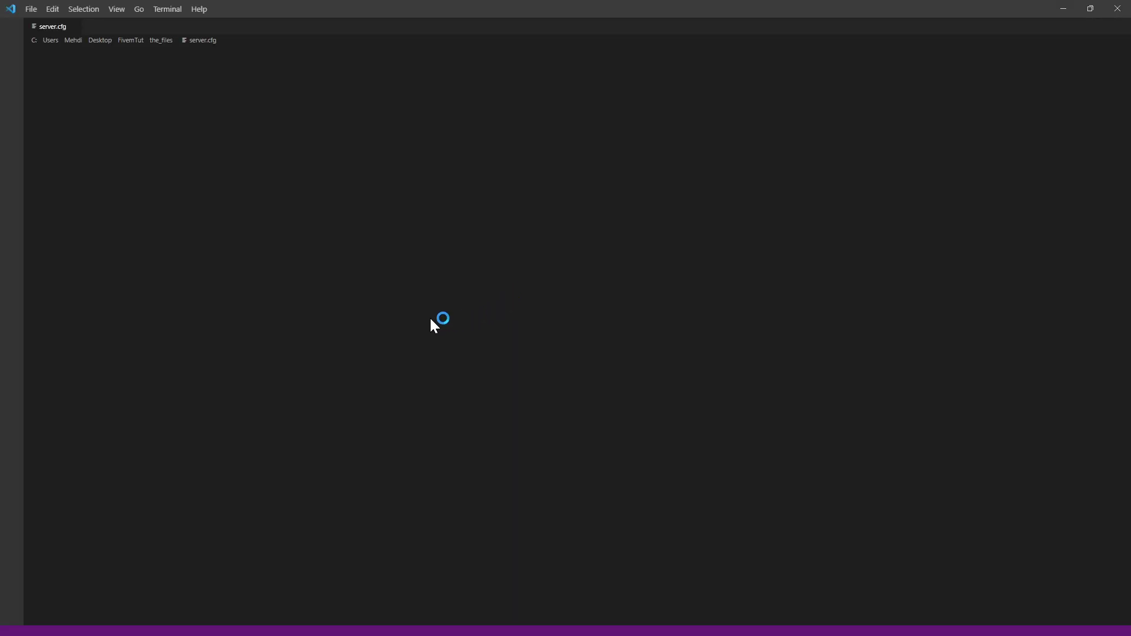
left_click(147, 316)
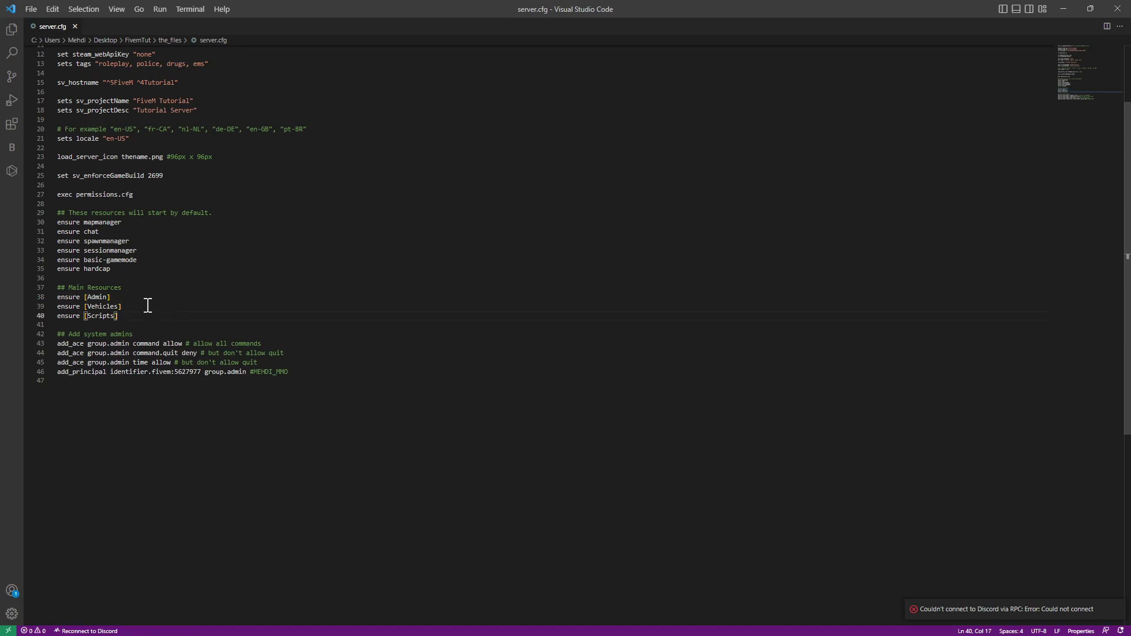
key("shift+Home")
key("End")
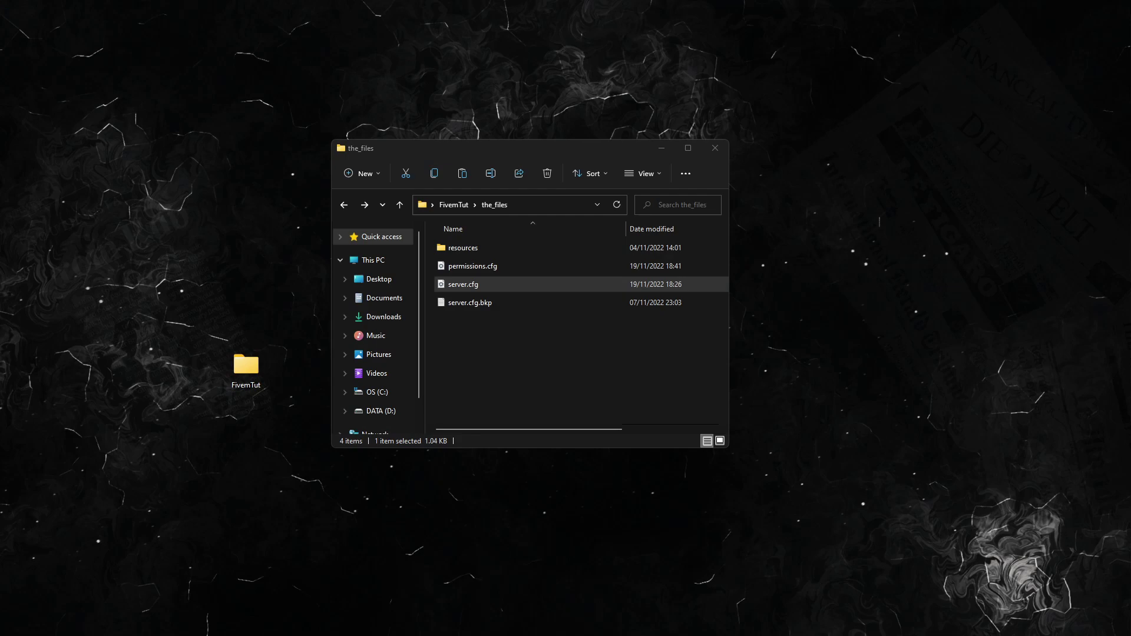
left_click(518, 356)
- Launch start_5985_default.bat in FivemTut, minimize the server console, and close Explorer
key("alt+Up")
left_click(505, 304)
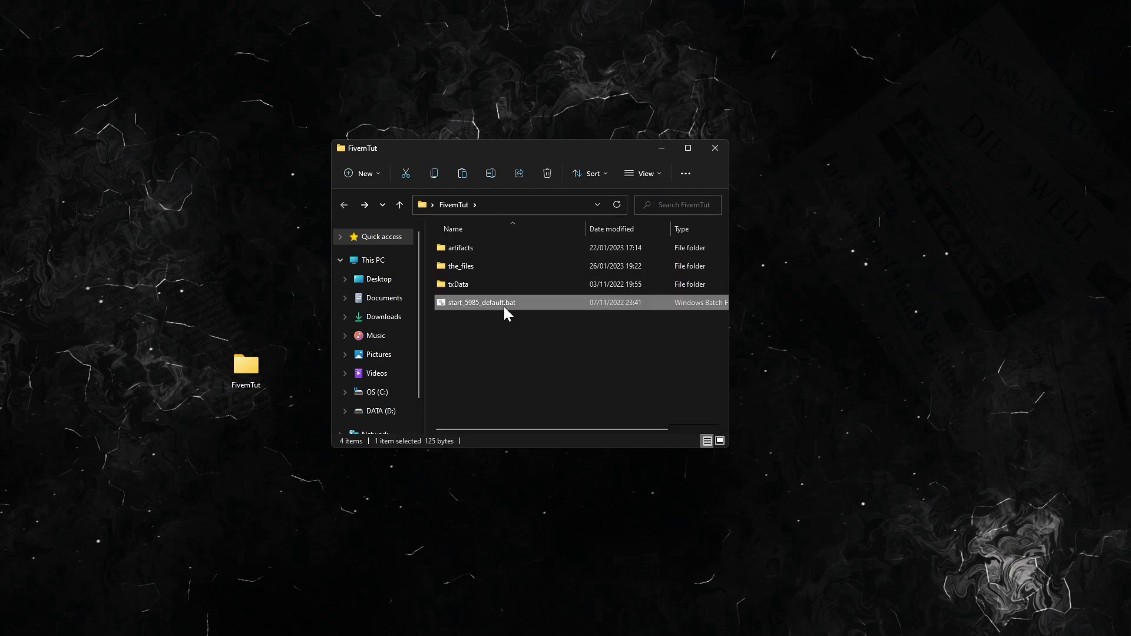
double_click(505, 304)
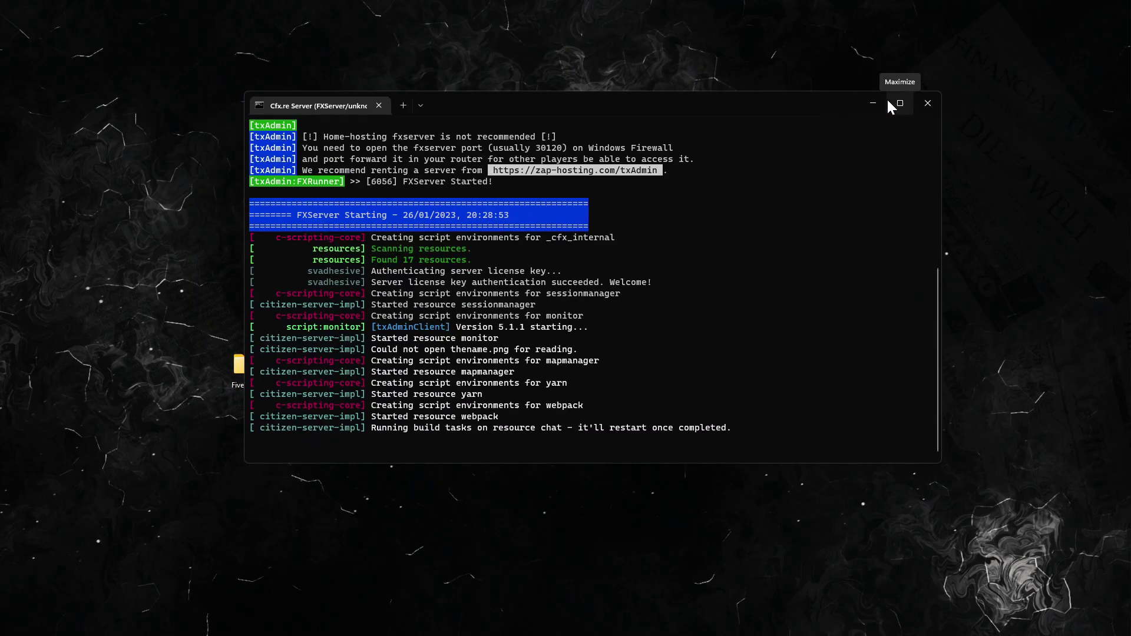
left_click(879, 102)
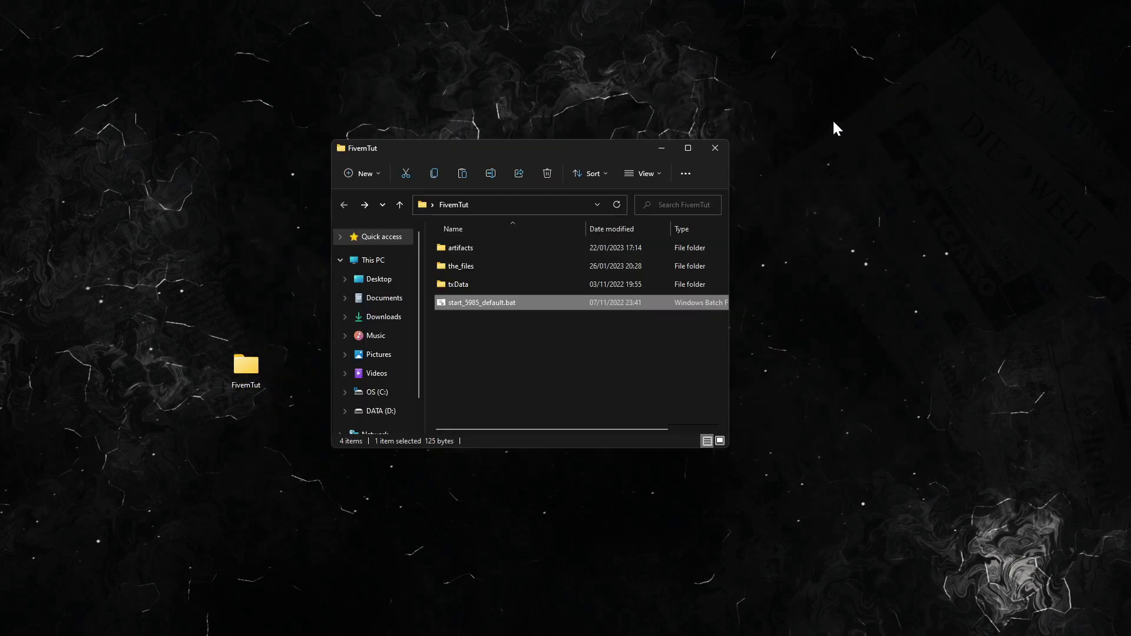
left_click(607, 320)
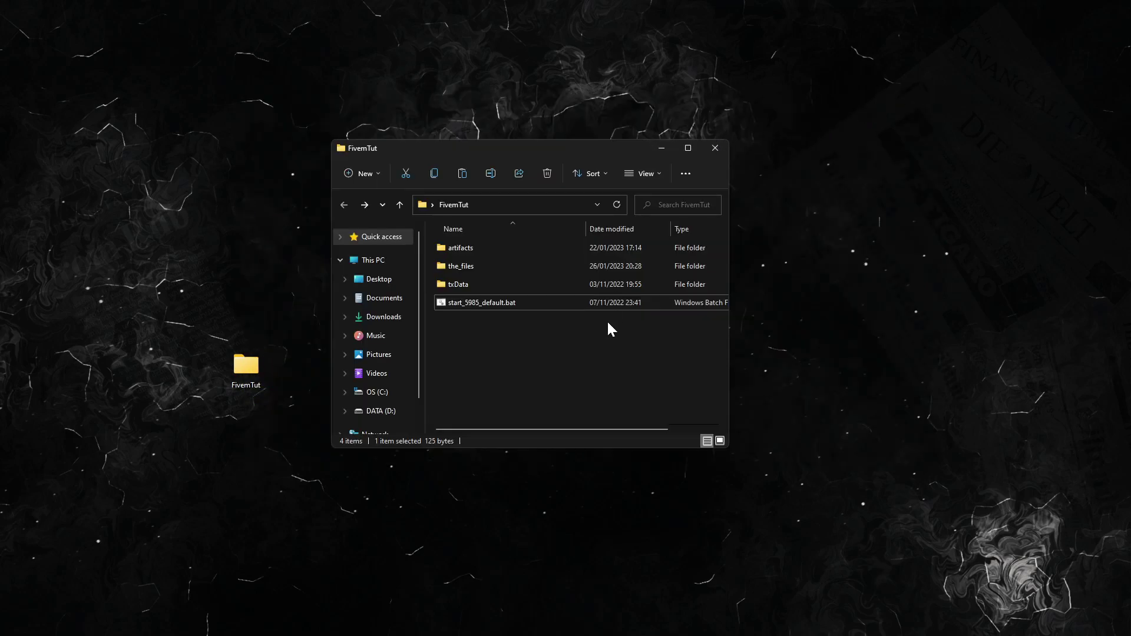
left_click(709, 153)
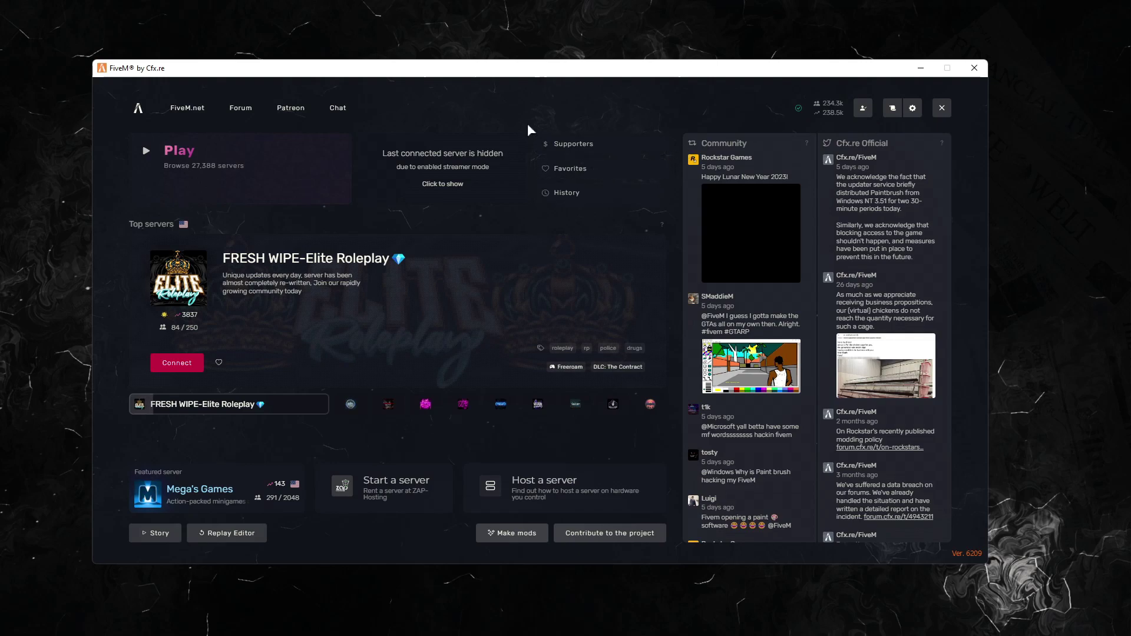
- Toggle the F8 console, then connect to the local FiveM Tutorial server over LAN
key("F8")
left_click(222, 86)
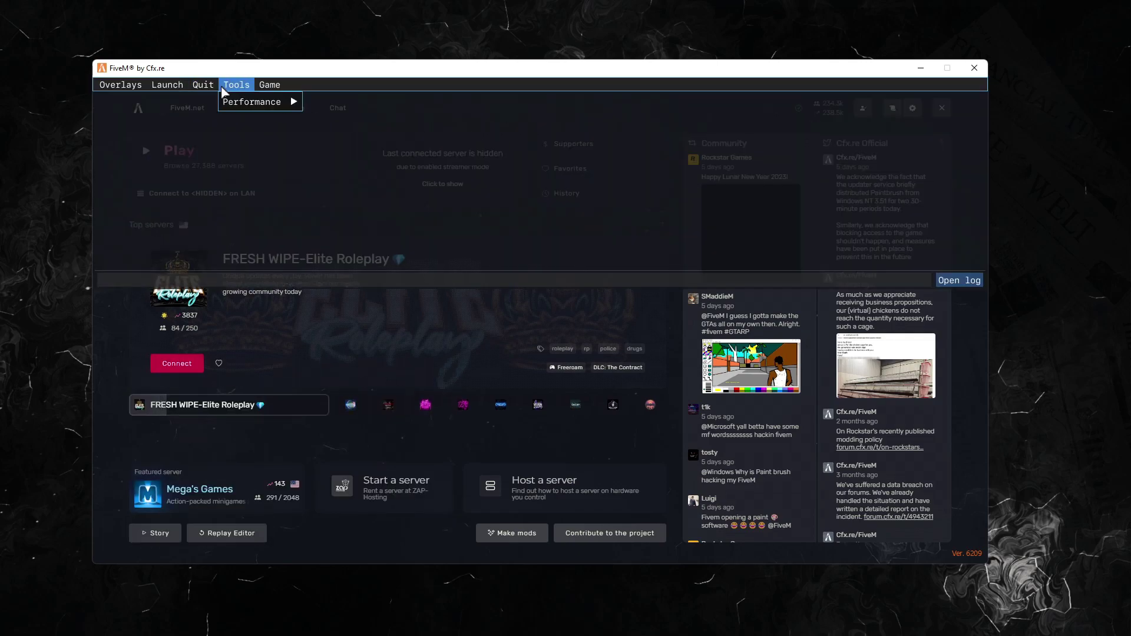
key("F8")
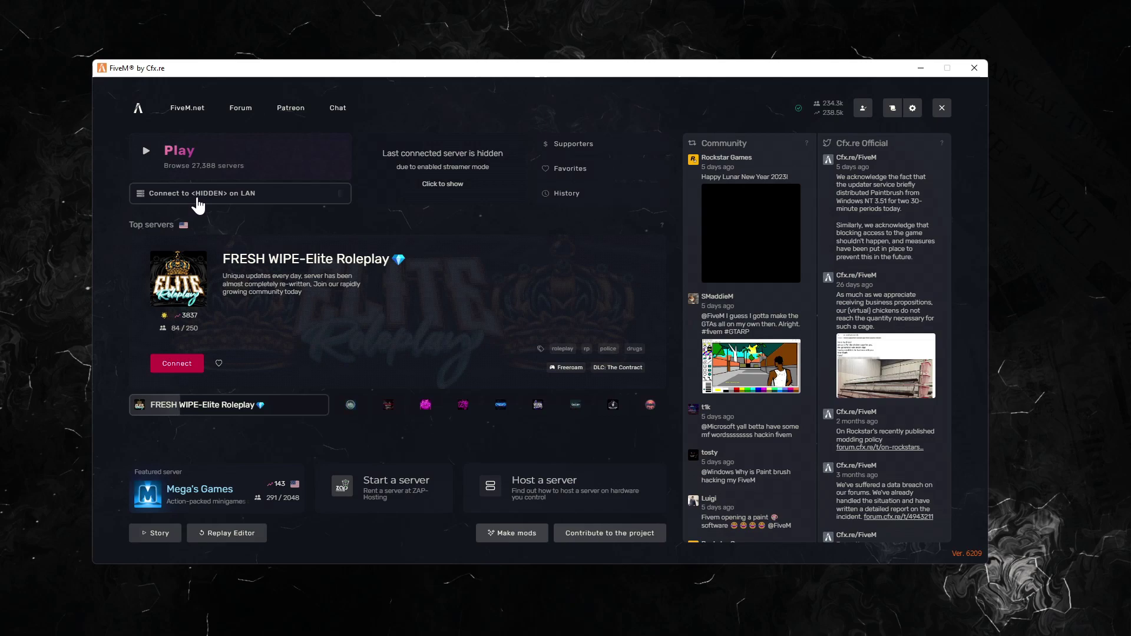
left_click(199, 201)
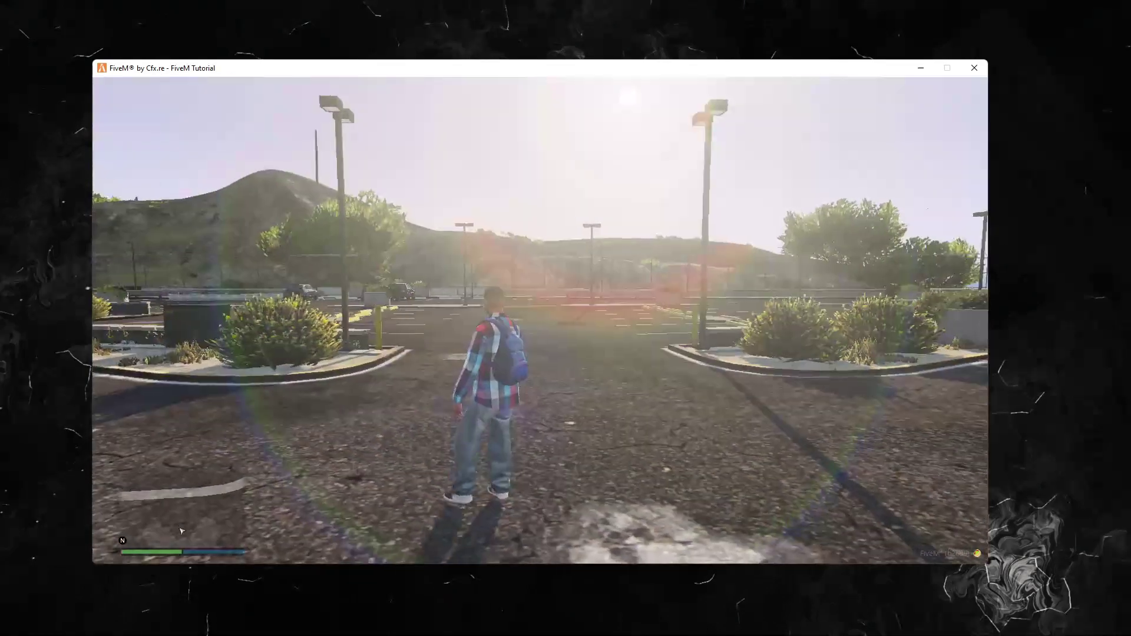
- Open the custom pause menu, check Settings, return to the game, and reopen the menu
key("Escape")
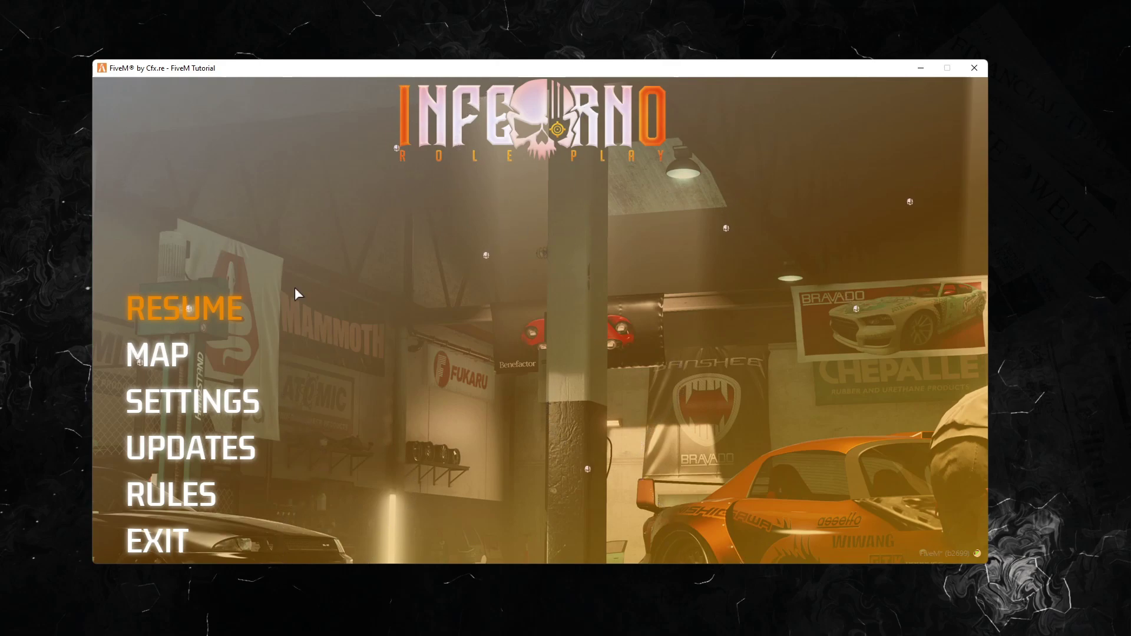
left_click(234, 408)
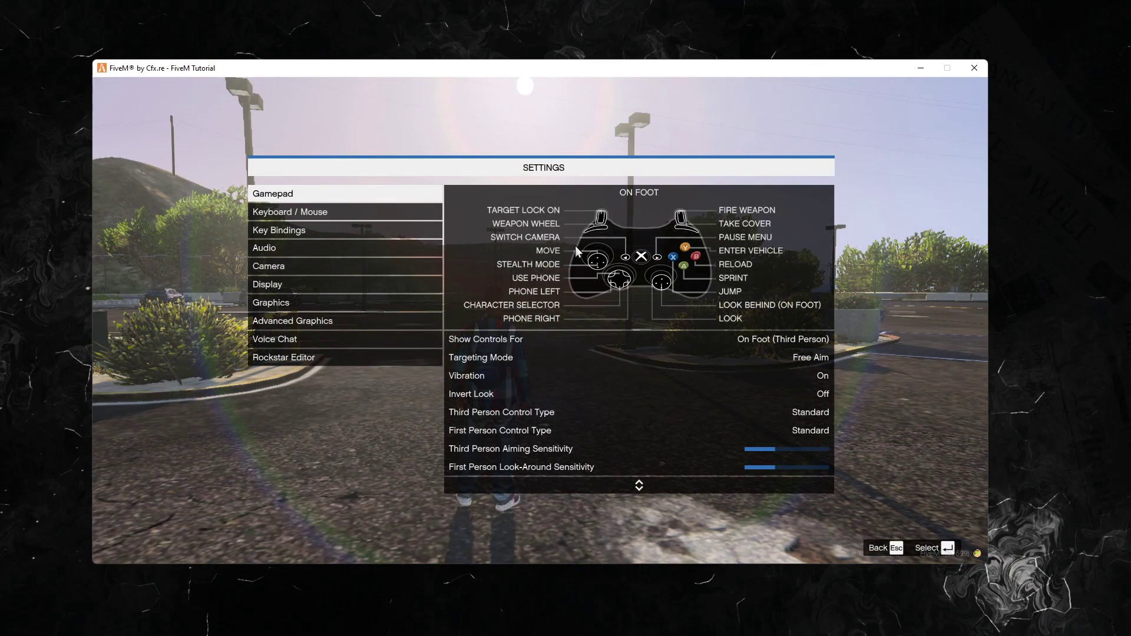
key("Escape")
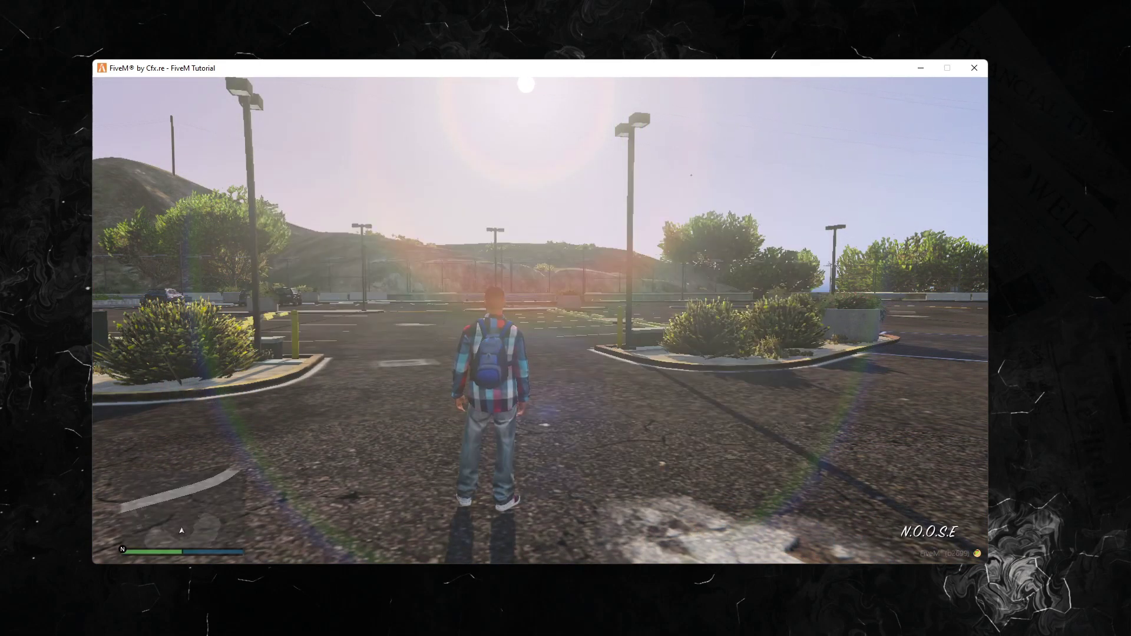
key("Escape")
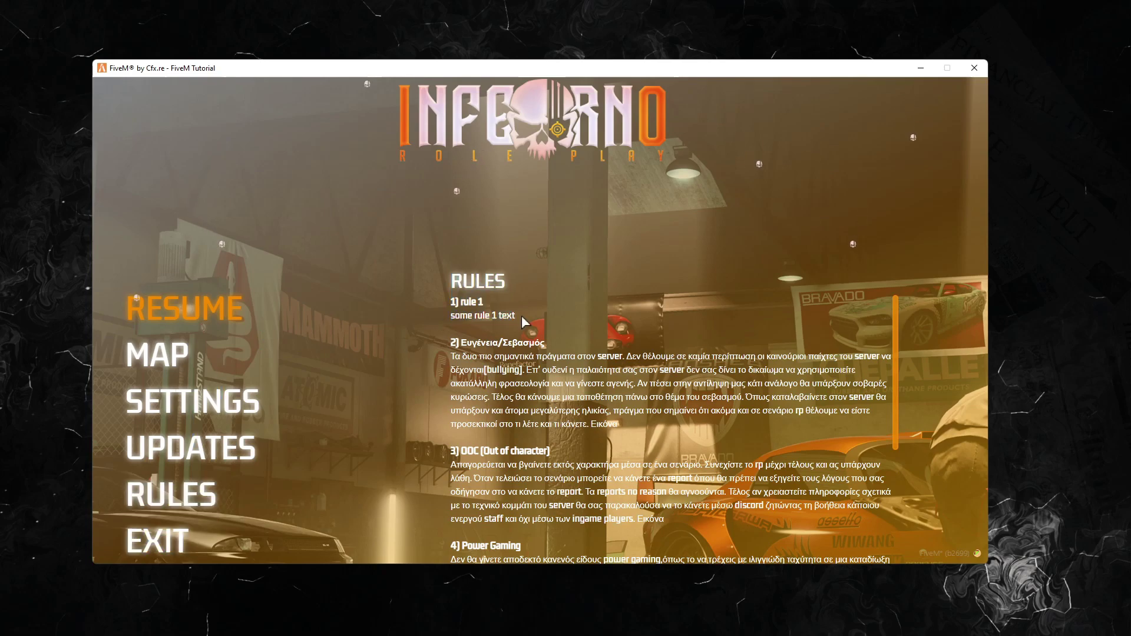
- Review the edited rule 1 text on the pause menu's Rules page
triple_click(521, 316)
scroll(552, 396, "down", 10)
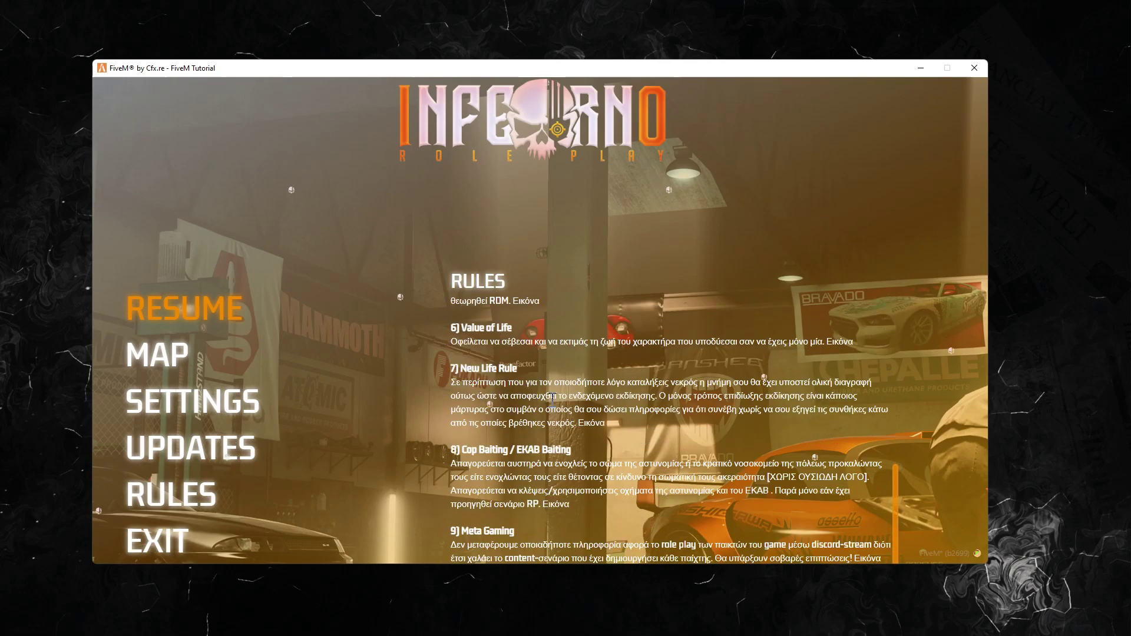
scroll(552, 397, "up", 10)
scroll(632, 541, "down", 10)
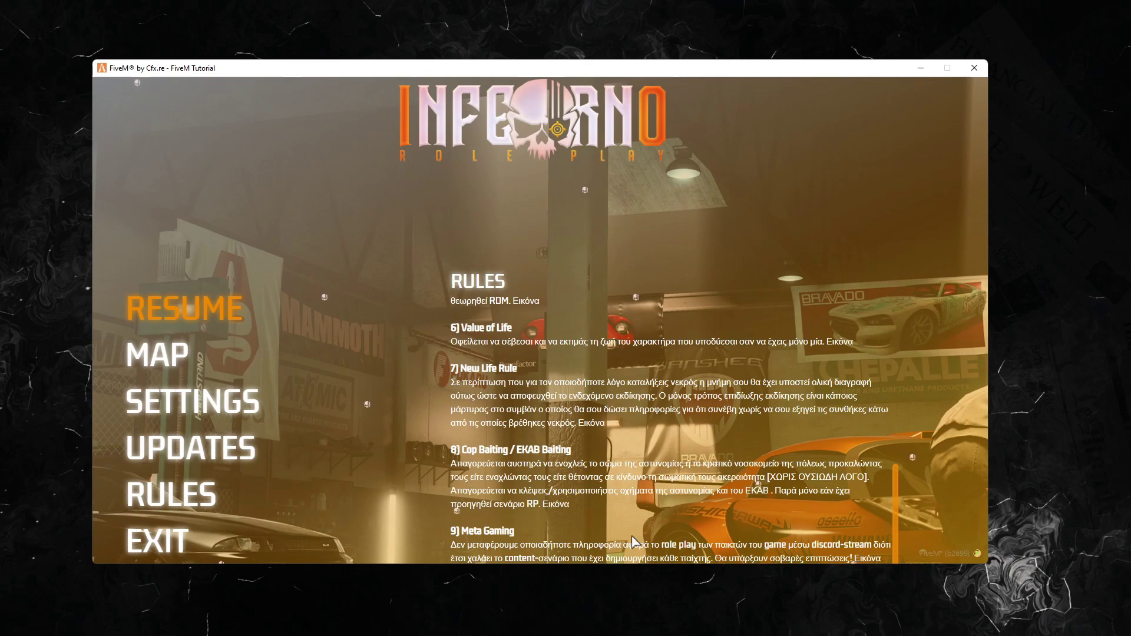
- Show the Updates patch list and move and enlarge the game window
left_click(193, 452)
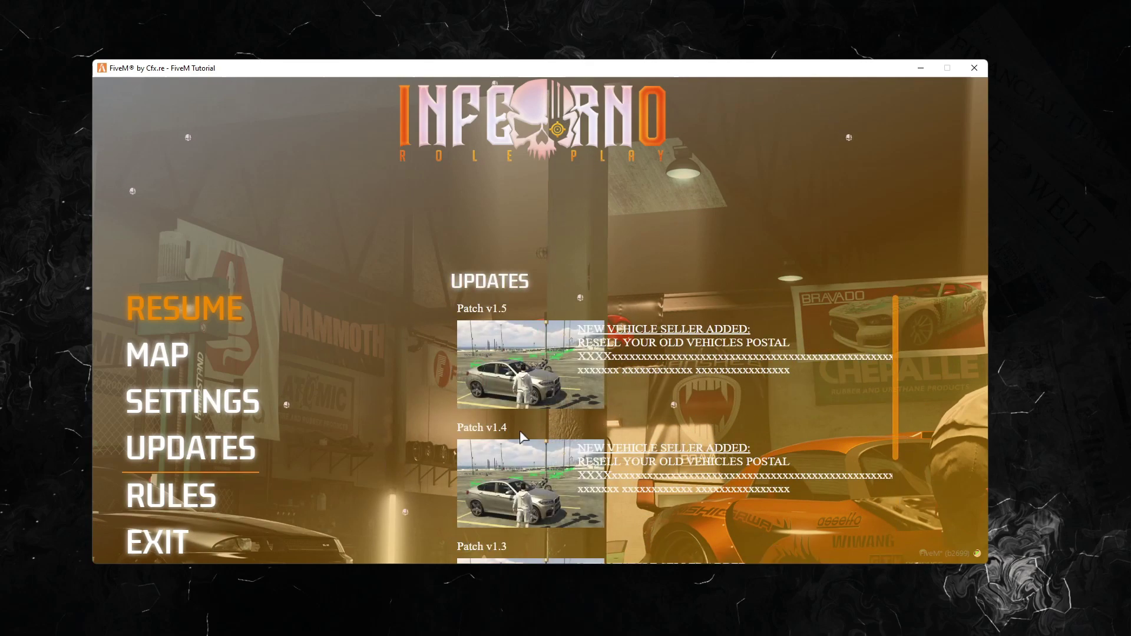
scroll(585, 390, "down", 5)
scroll(586, 390, "up", 5)
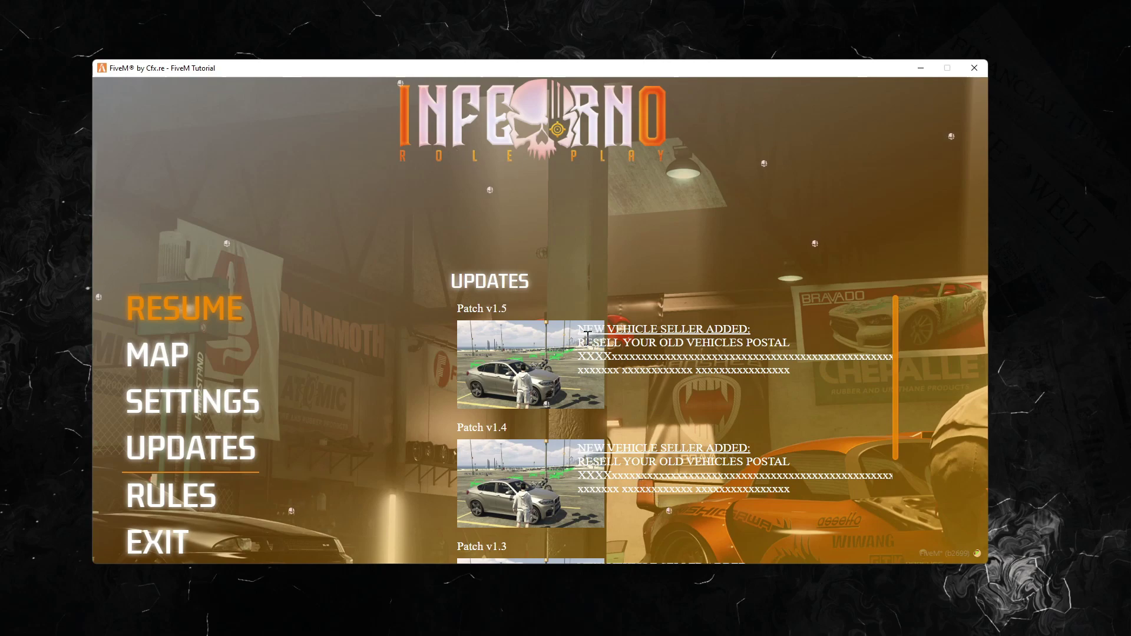
mouse_move(588, 337)
left_mouse_down()
mouse_move(753, 331)
mouse_move(789, 371)
left_mouse_up()
left_click(836, 365)
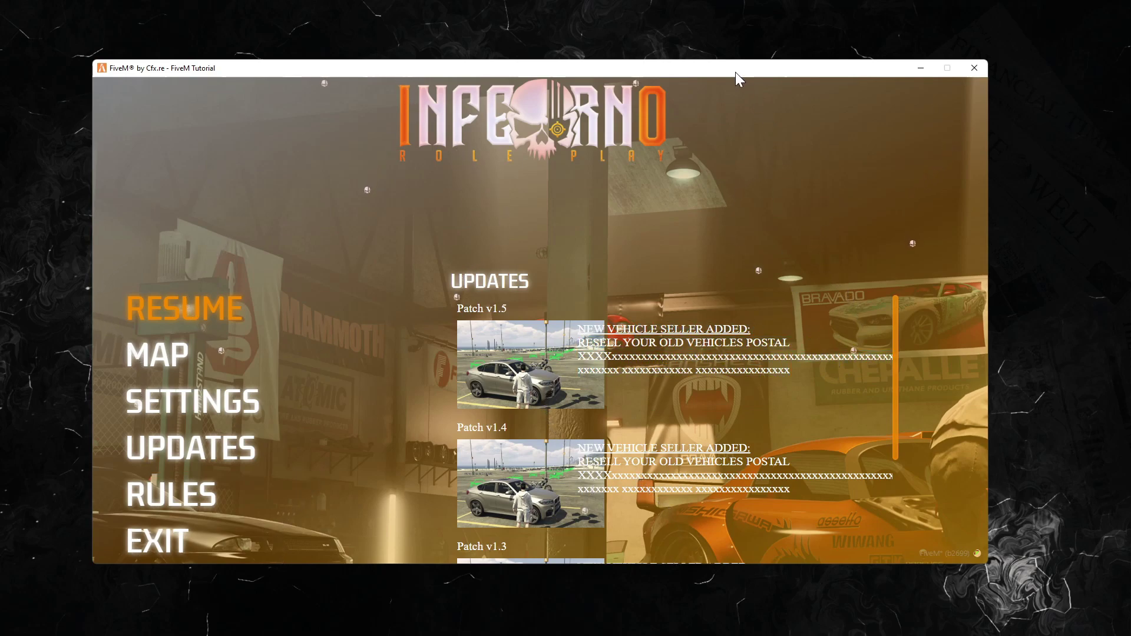
left_click_drag(733, 68, 707, 57)
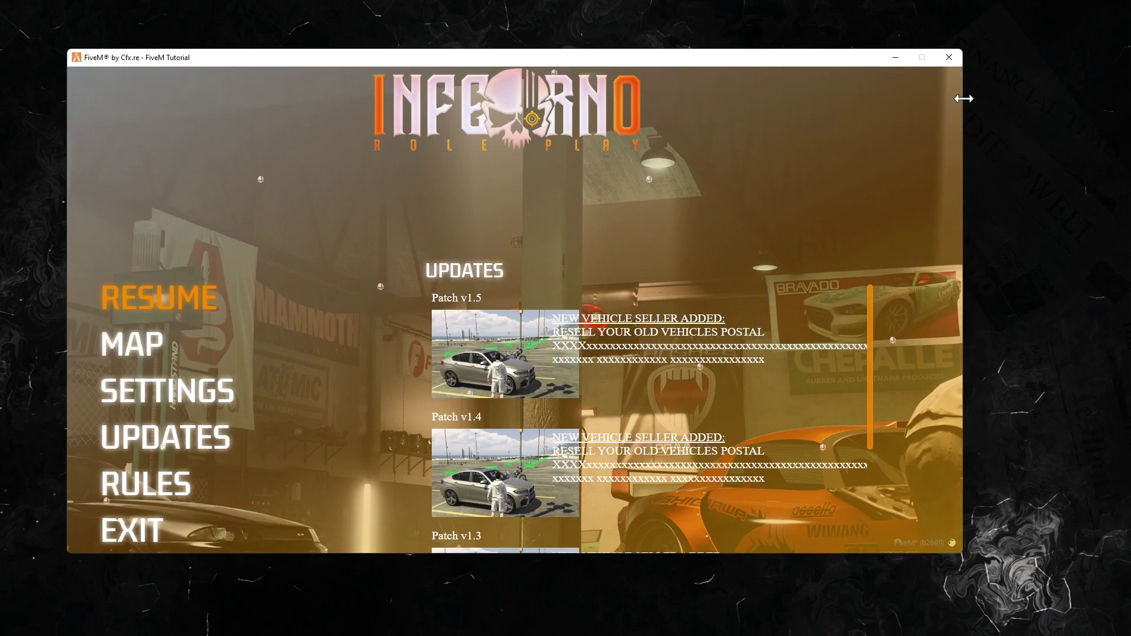
left_click_drag(964, 98, 1064, 107)
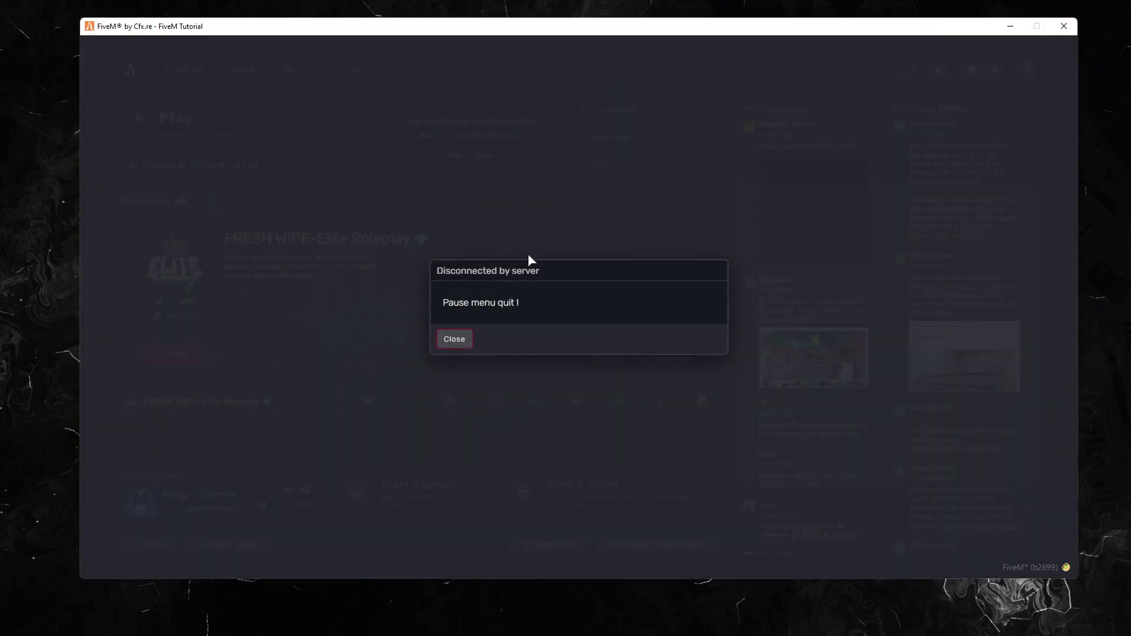
- Dismiss the 'Disconnected by server' notice showing 'Pause menu quit !'
left_click(454, 340)
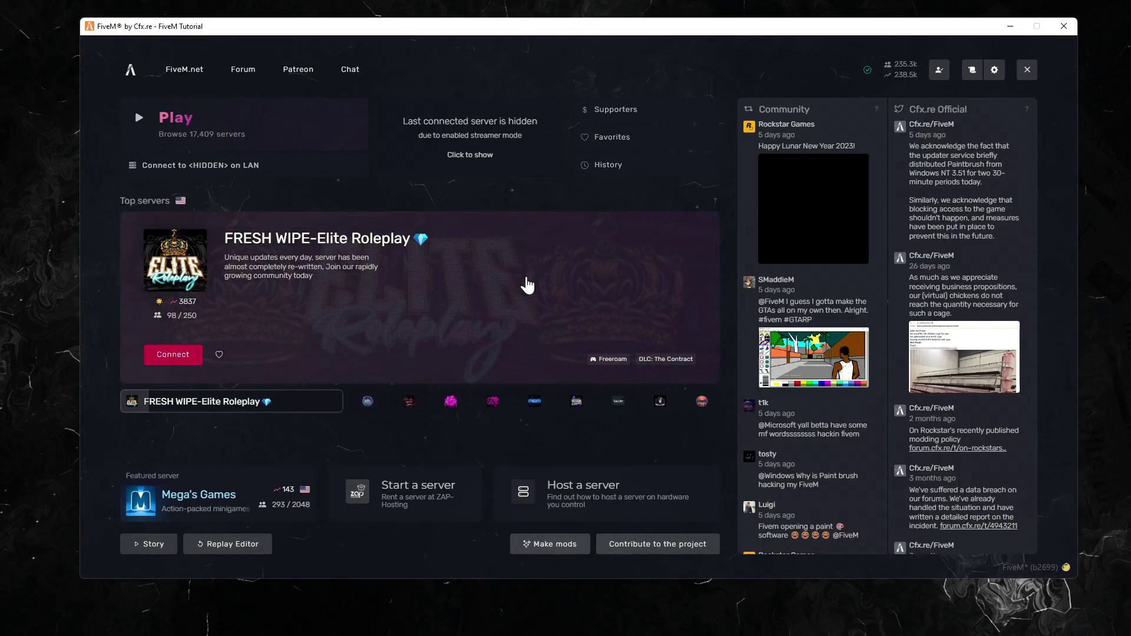